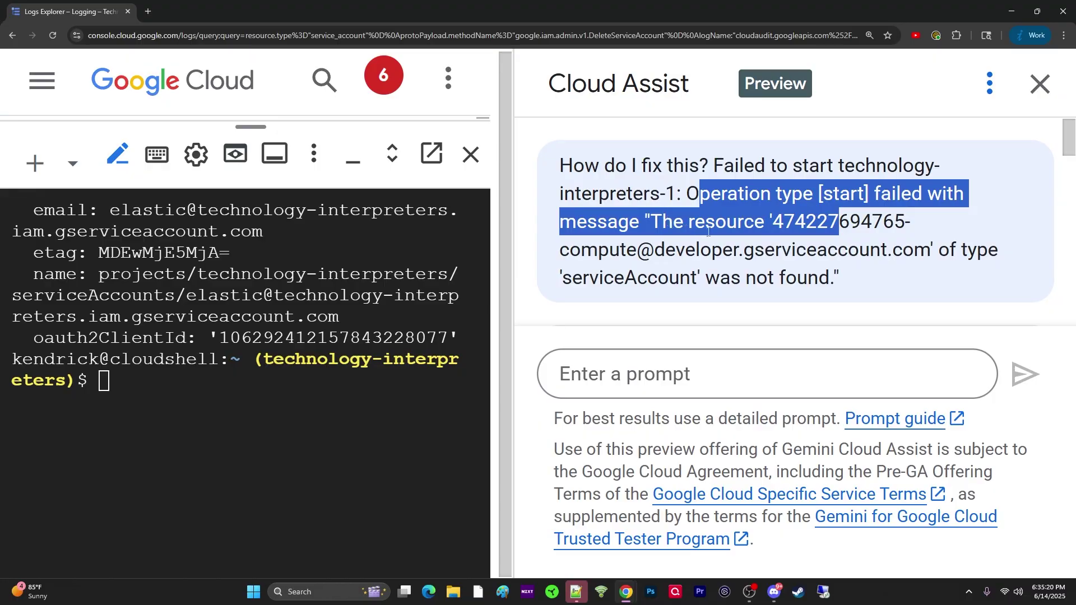
- Examine the error in the Cloud Assist question about the technology-interpreters-1 instance failing to start
{"action": "left_click_drag", "start_coordinate": [809, 238], "coordinate": [807, 232]}
{"action": "left_click", "coordinate": [653, 236]}
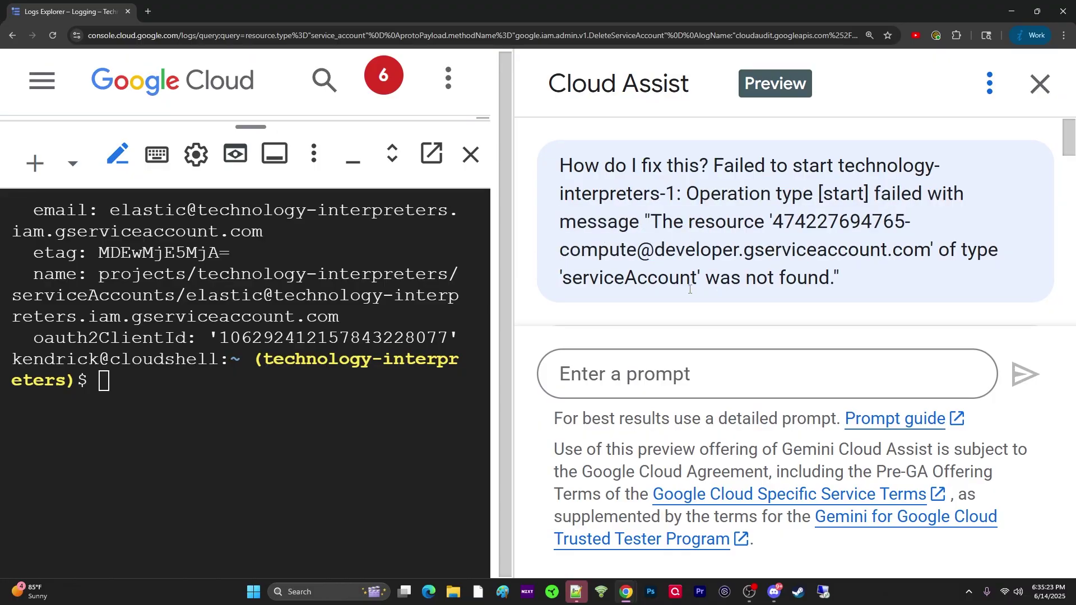
{"action": "left_click_drag", "start_coordinate": [562, 289], "coordinate": [848, 279]}
{"action": "left_click", "coordinate": [832, 277]}
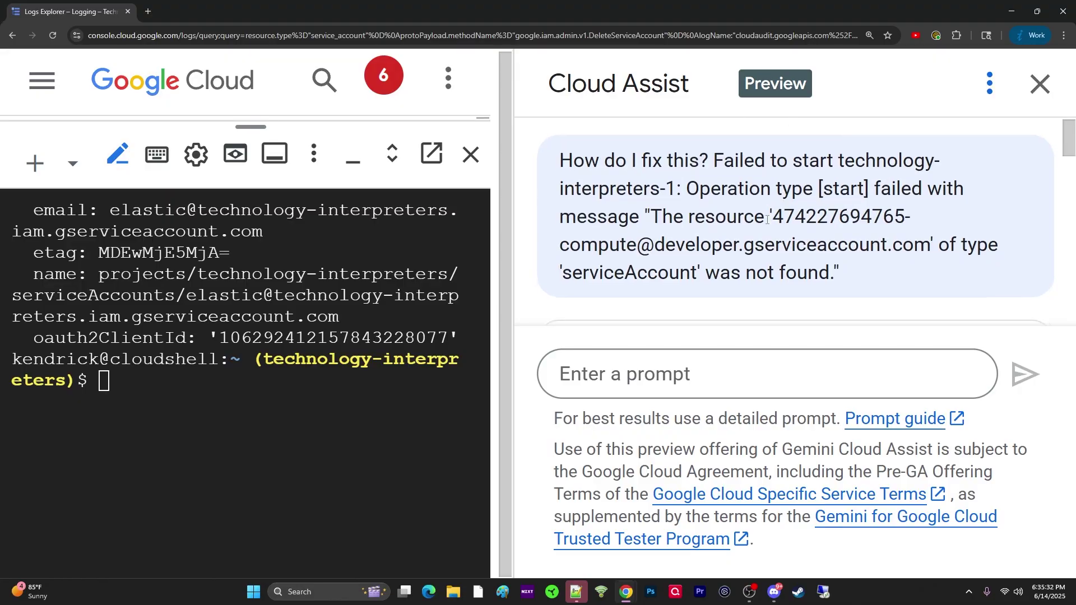
- Review Cloud Assist's recommended steps for fixing the missing default Compute Engine service account
{"action": "scroll", "coordinate": [799, 227], "scroll_direction": "down", "scroll_amount": 3}
{"action": "key", "text": "ctrl+minus"}
{"action": "key", "text": "ctrl+minus"}
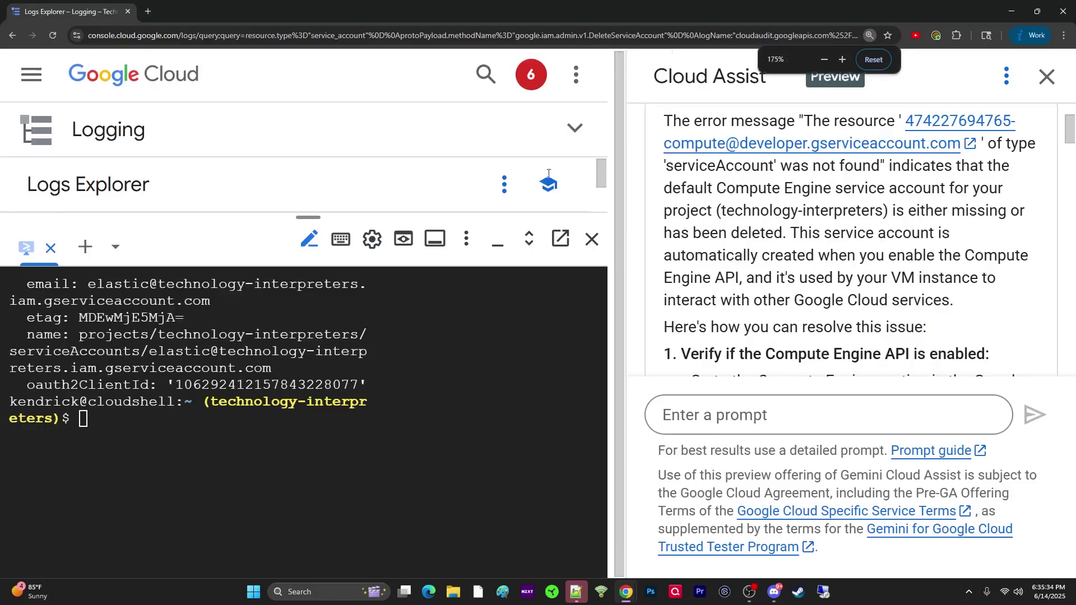
{"action": "key", "text": "ctrl+minus"}
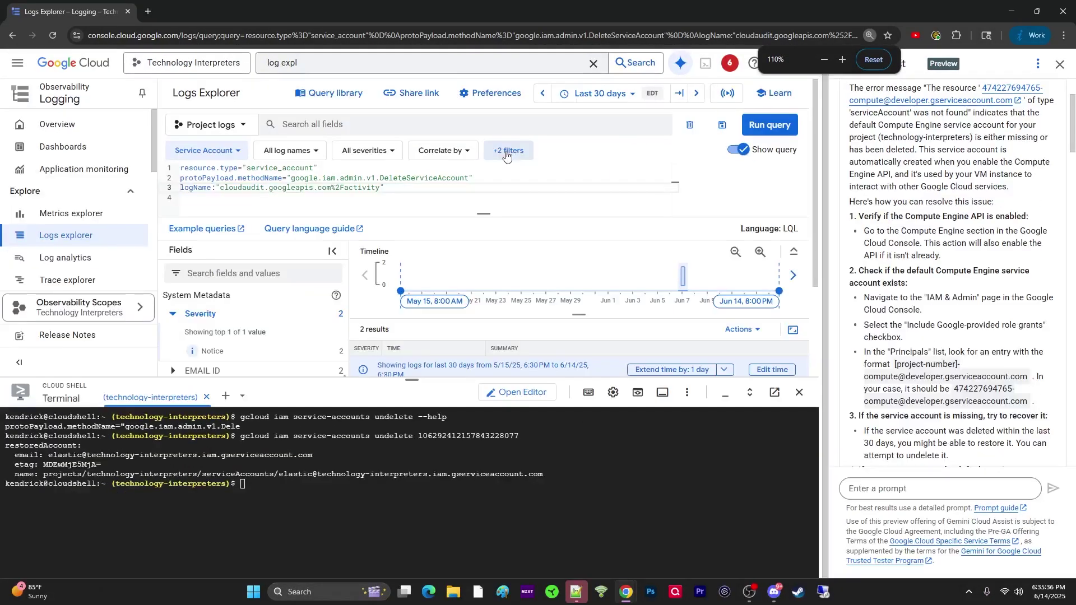
{"action": "scroll", "coordinate": [959, 291], "scroll_direction": "down", "scroll_amount": 10}
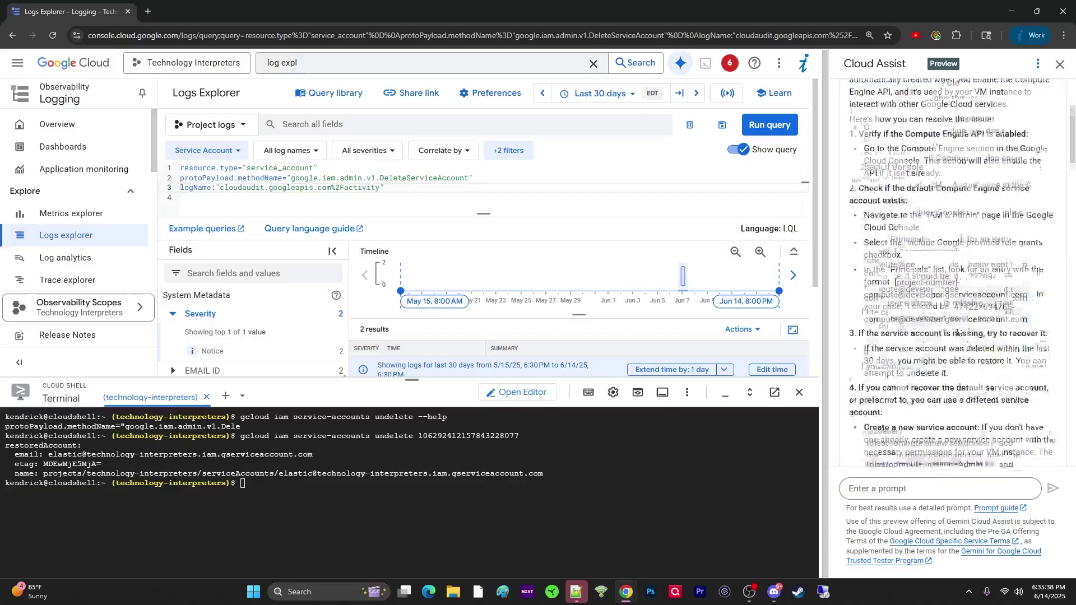
{"action": "scroll", "coordinate": [960, 291], "scroll_direction": "down", "scroll_amount": 3}
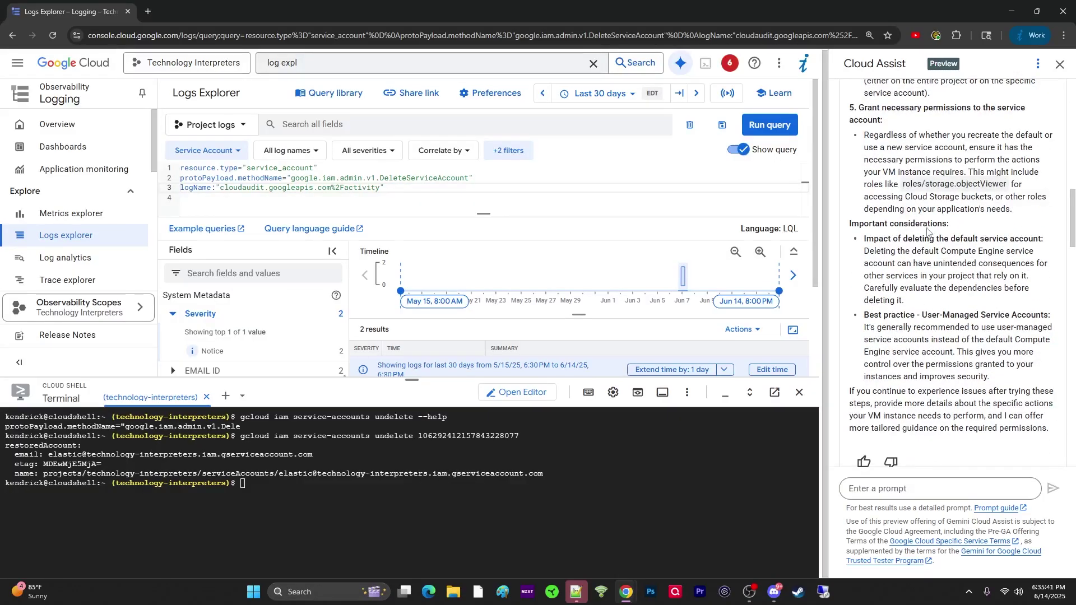
{"action": "scroll", "coordinate": [475, 253], "scroll_direction": "down", "scroll_amount": 1}
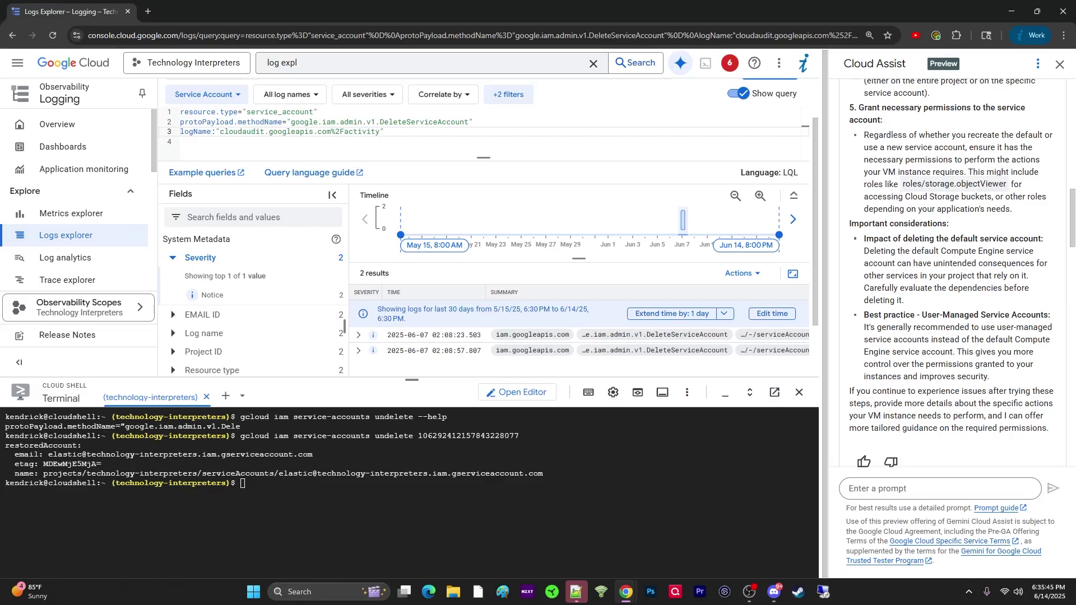
- Switch to the Gemini conversation and read the Logs Explorer query for finding any service account deletion
{"action": "left_click_drag", "start_coordinate": [386, 1], "coordinate": [197, 10]}
{"action": "scroll", "coordinate": [560, 358], "scroll_direction": "down", "scroll_amount": 2}
{"action": "scroll", "coordinate": [571, 314], "scroll_direction": "up", "scroll_amount": 5}
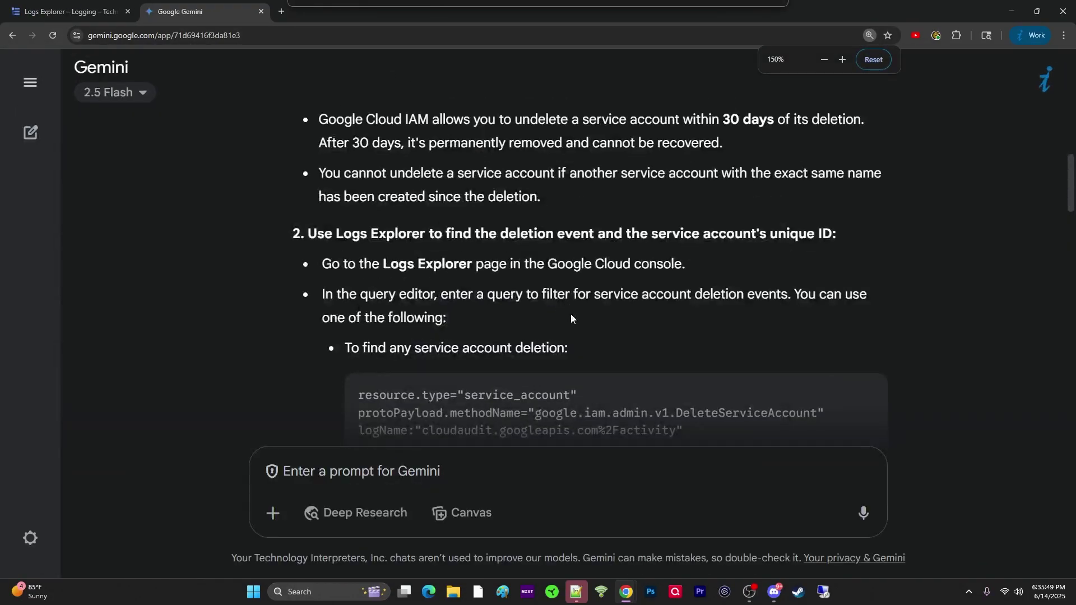
{"action": "scroll", "coordinate": [567, 309], "scroll_direction": "down", "scroll_amount": 2}
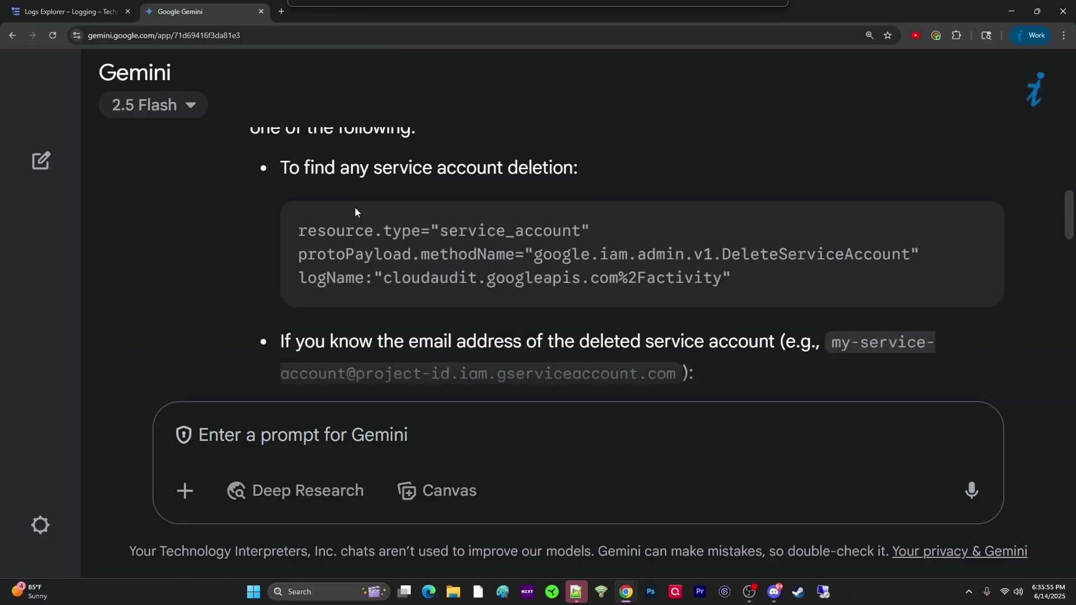
- Return to the Google Cloud console and open Logs Explorer from the results of the "log expl" search
{"action": "left_click", "coordinate": [104, 12]}
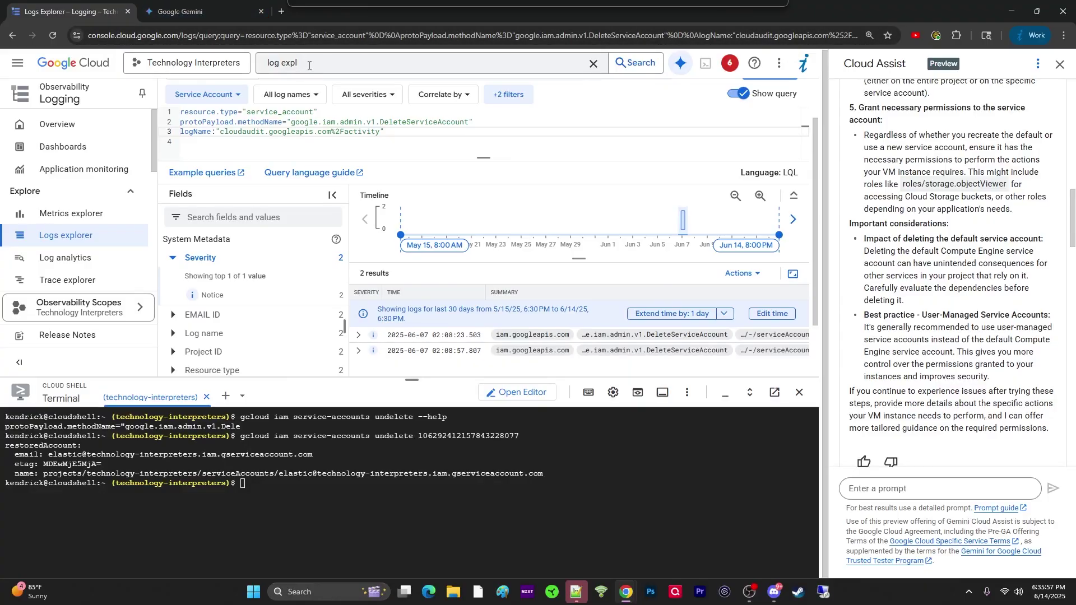
{"action": "left_click", "coordinate": [309, 66]}
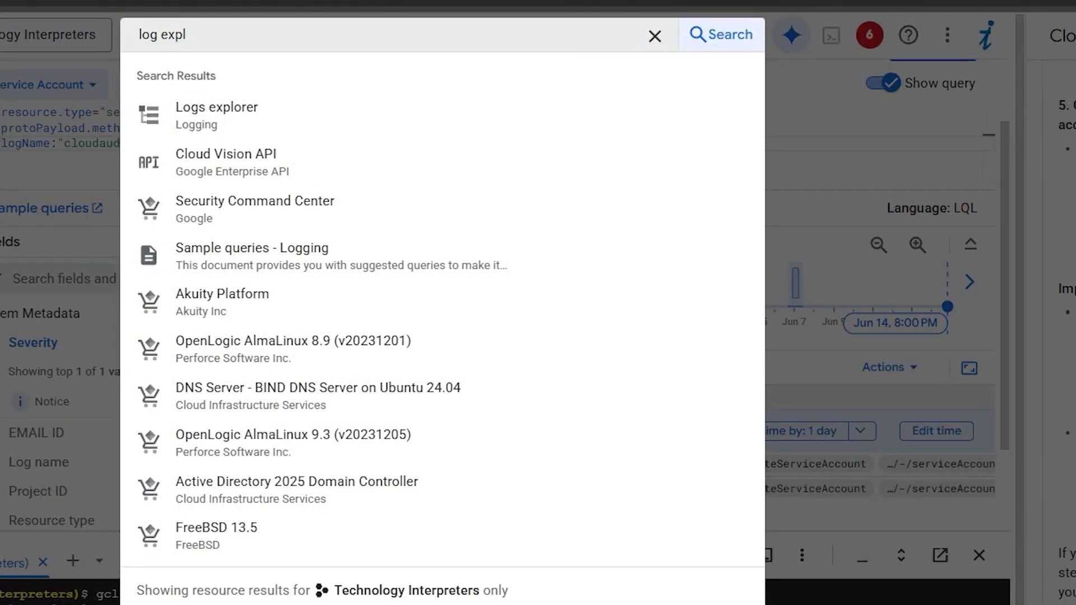
{"action": "left_click", "coordinate": [230, 11]}
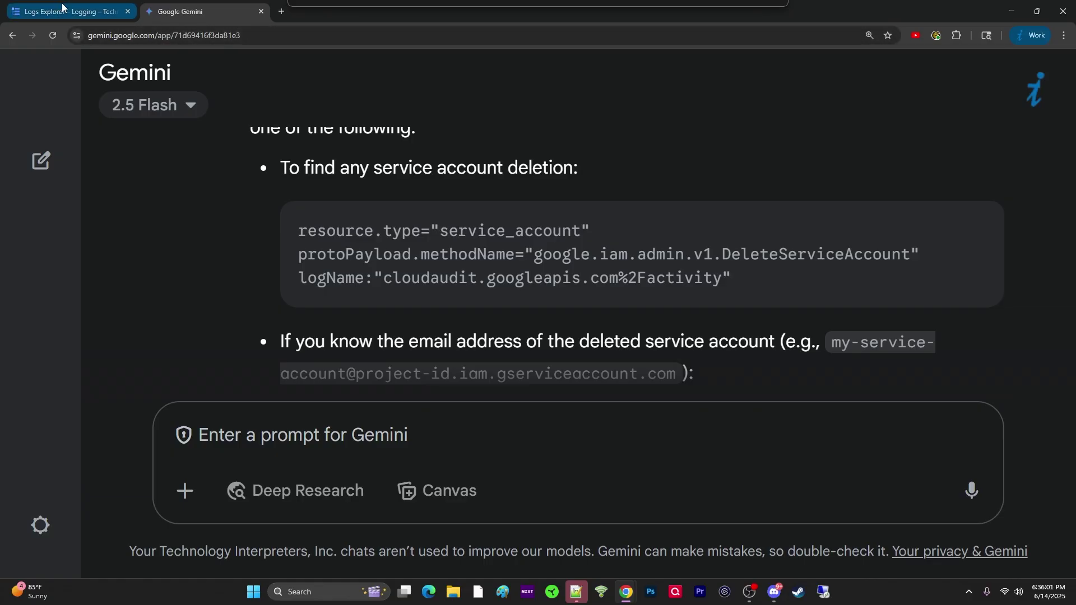
{"action": "left_click", "coordinate": [62, 11]}
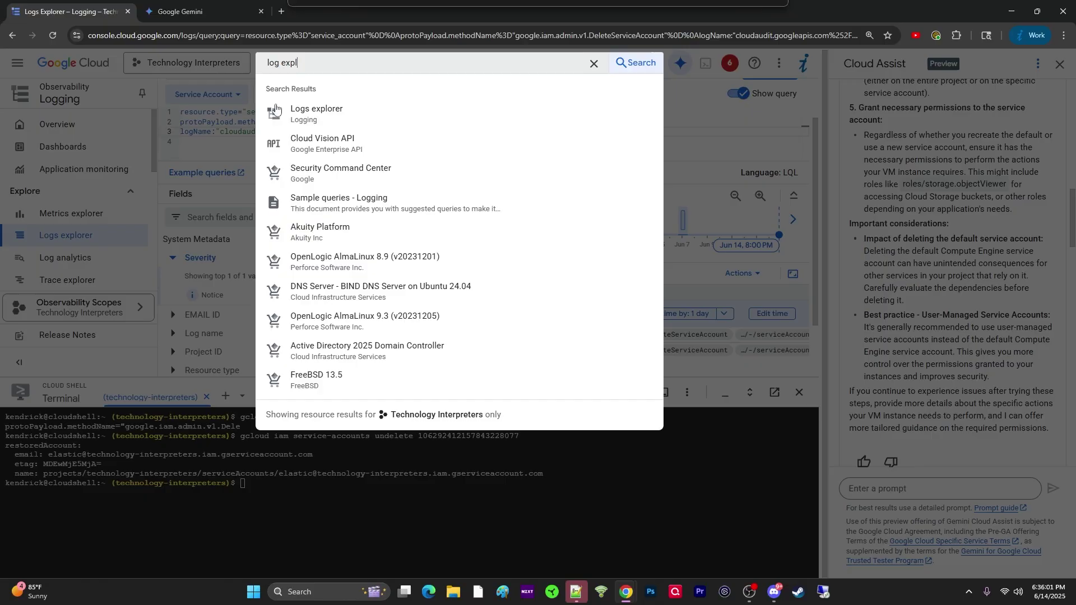
{"action": "left_click", "coordinate": [475, 110]}
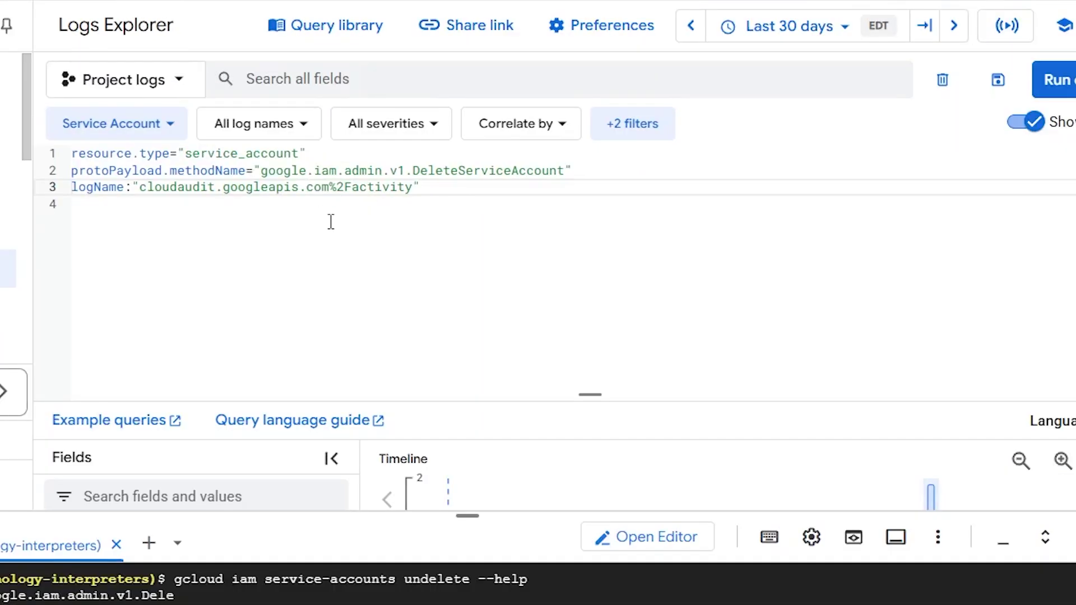
- Check the query's time range options and view the service account deletion results with the Cloud Assist chat closed
{"action": "left_click", "coordinate": [842, 36]}
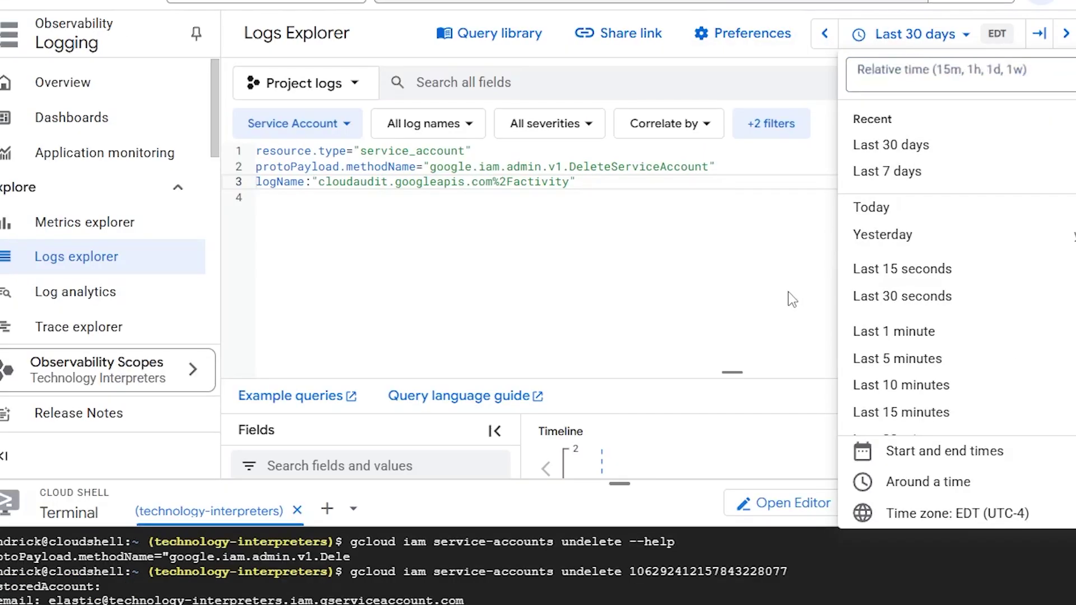
{"action": "left_click", "coordinate": [791, 299]}
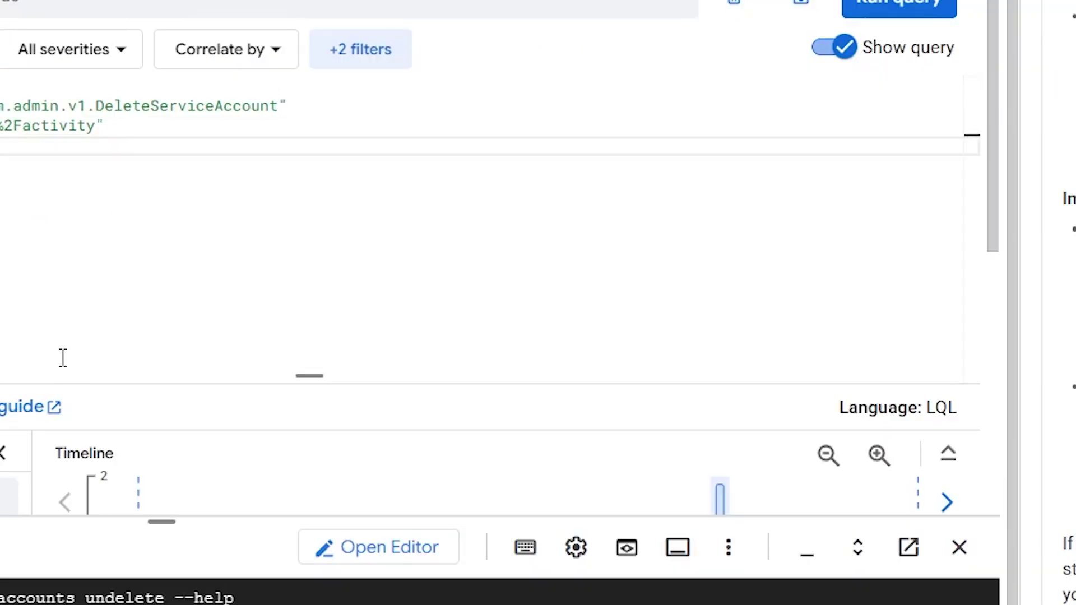
{"action": "scroll", "coordinate": [566, 424], "scroll_direction": "down", "scroll_amount": 5}
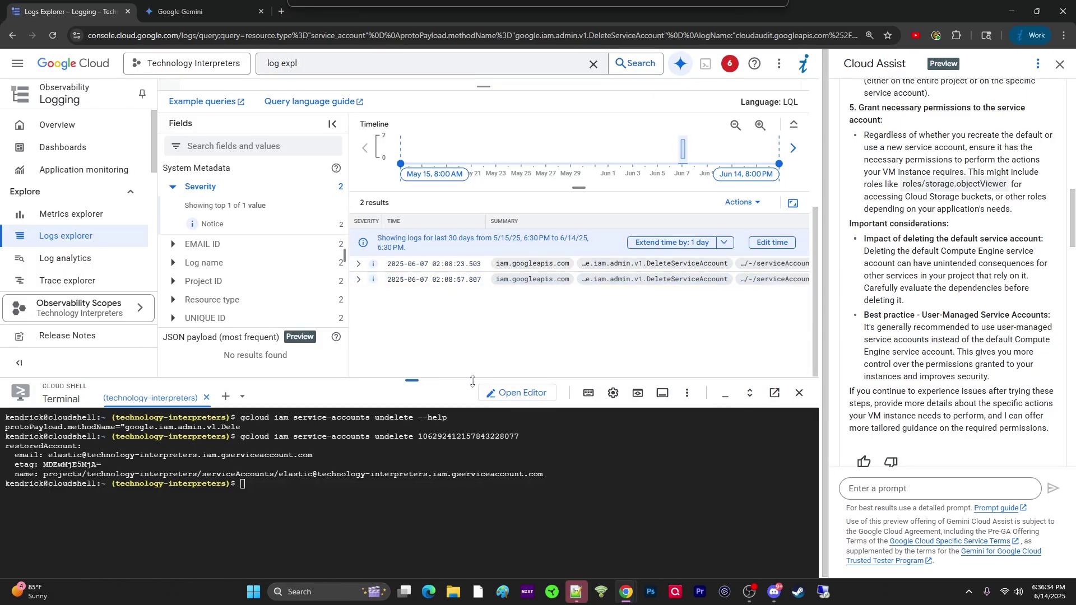
{"action": "key", "text": "ctrl+plus"}
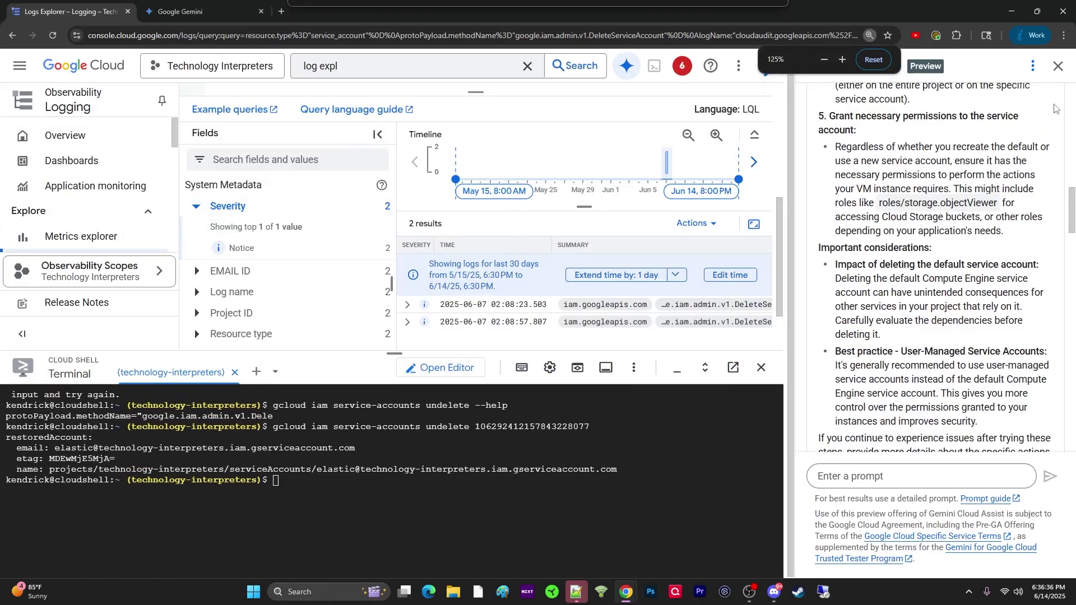
{"action": "left_click", "coordinate": [1049, 67]}
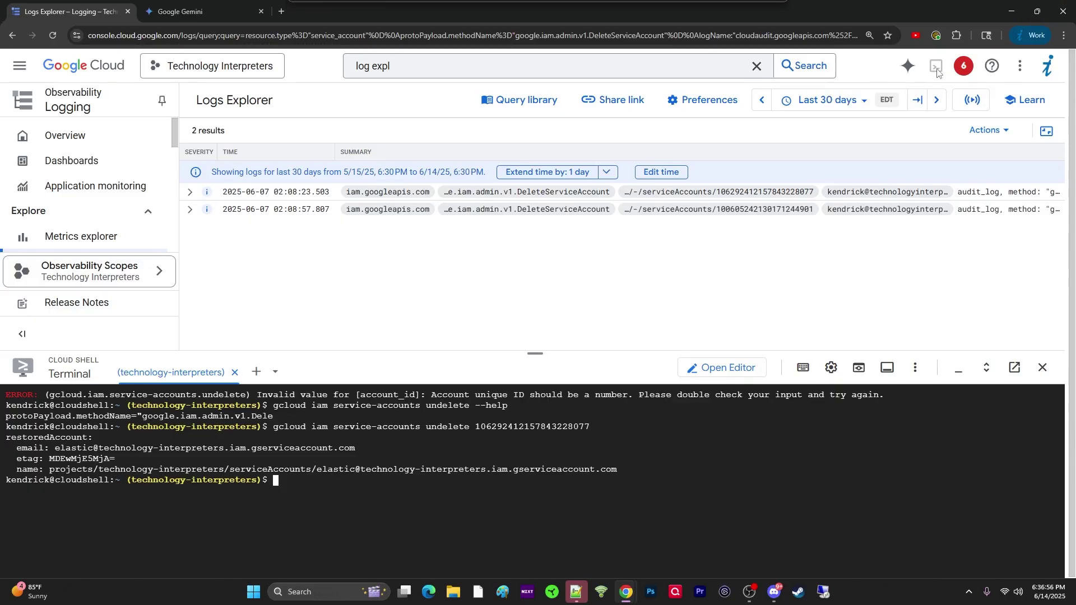
- Reopen Cloud Assist and find its answer about restoring the deleted default compute service account
{"action": "left_click", "coordinate": [908, 66]}
{"action": "scroll", "coordinate": [972, 269], "scroll_direction": "down", "scroll_amount": 10}
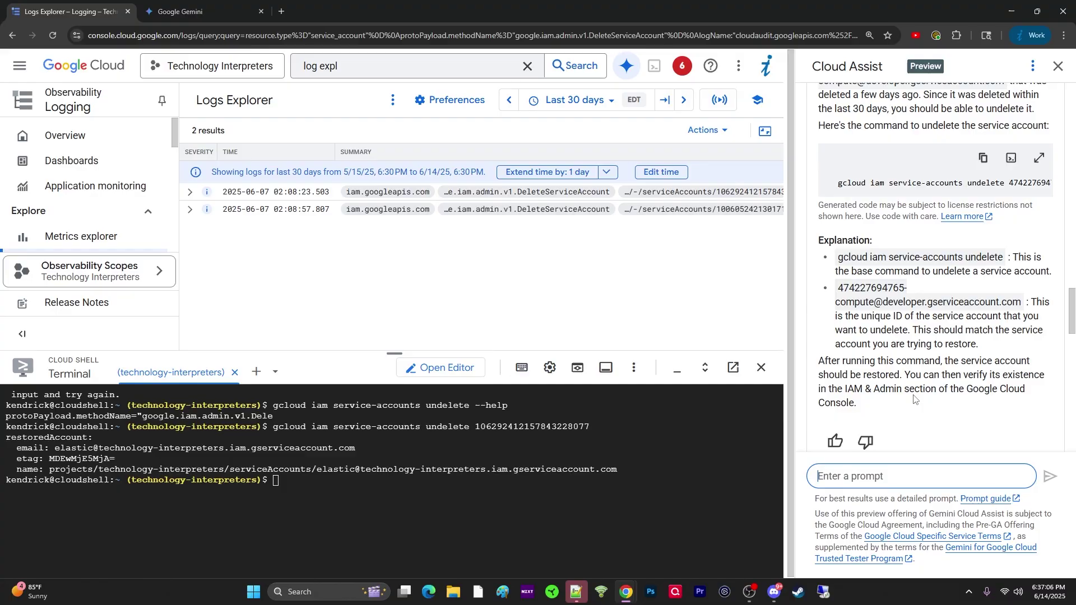
{"action": "scroll", "coordinate": [915, 399], "scroll_direction": "down", "scroll_amount": 2}
{"action": "scroll", "coordinate": [942, 360], "scroll_direction": "up", "scroll_amount": 5}
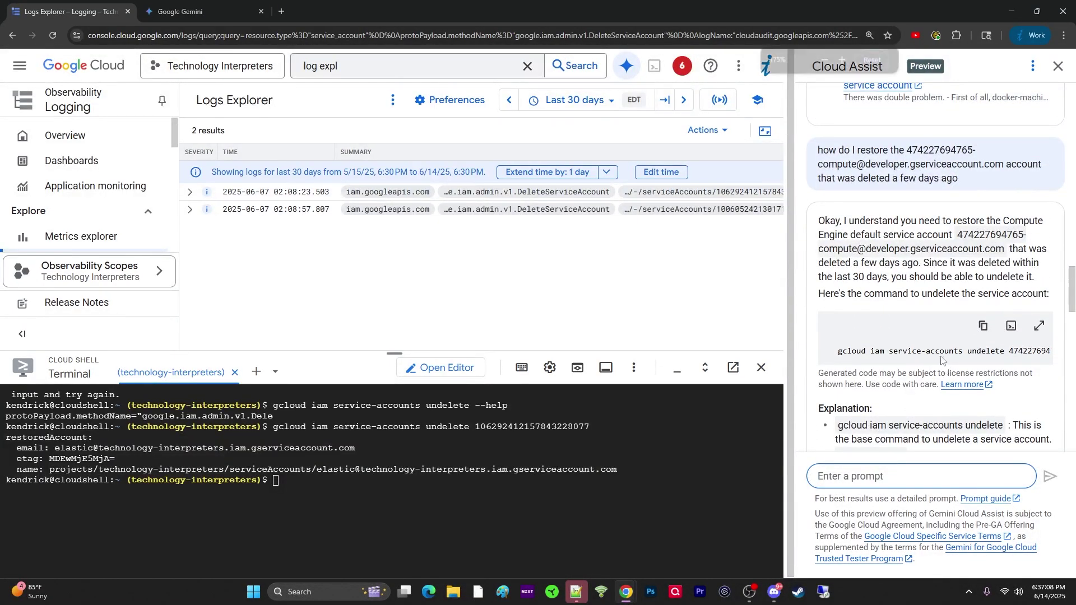
{"action": "scroll", "coordinate": [941, 360], "scroll_direction": "up", "scroll_amount": 3}
{"action": "scroll", "coordinate": [839, 360], "scroll_direction": "down", "scroll_amount": 1}
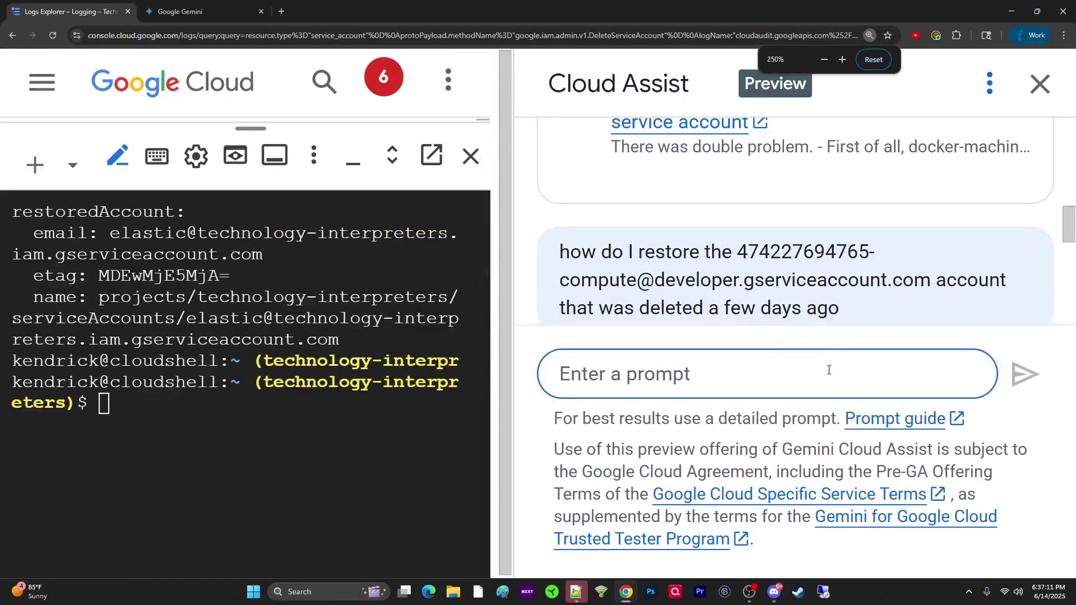
- Read Cloud Assist's explanation of the undelete command and its instructions for querying deleted service accounts in Logs Explorer
{"action": "scroll", "coordinate": [793, 300], "scroll_direction": "down", "scroll_amount": 10}
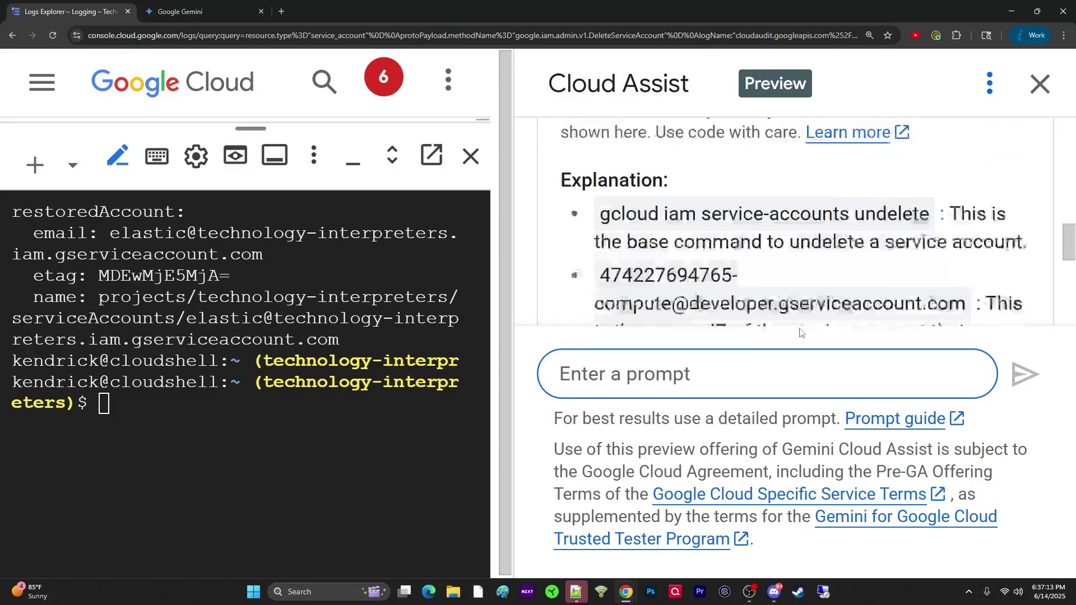
{"action": "scroll", "coordinate": [793, 300], "scroll_direction": "down", "scroll_amount": 3}
{"action": "scroll", "coordinate": [796, 286], "scroll_direction": "up", "scroll_amount": 2}
{"action": "scroll", "coordinate": [801, 263], "scroll_direction": "down", "scroll_amount": 8}
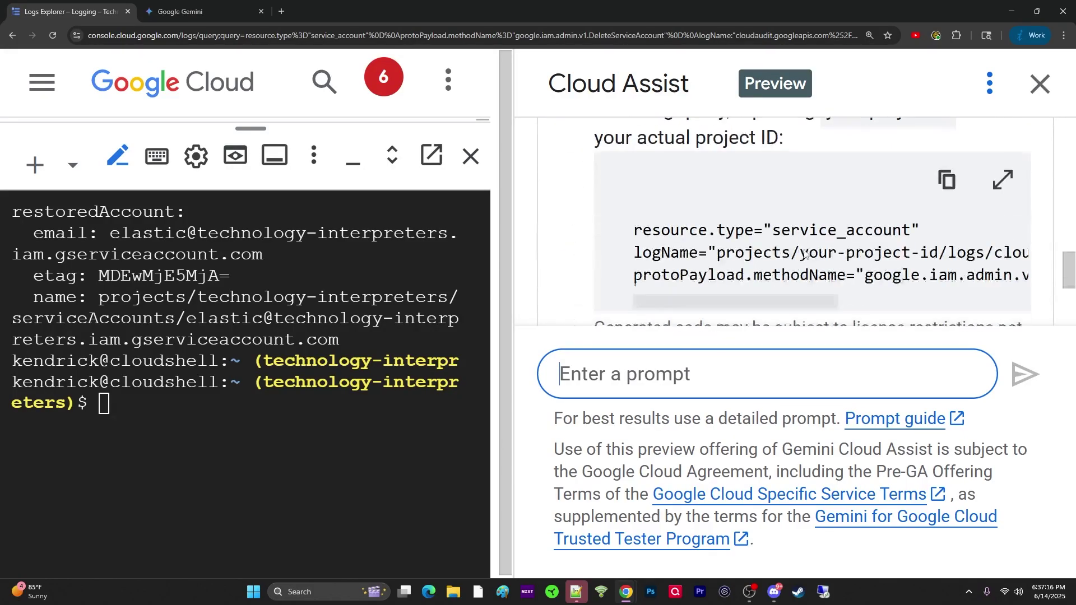
{"action": "scroll", "coordinate": [806, 249], "scroll_direction": "up", "scroll_amount": 2}
{"action": "scroll", "coordinate": [805, 247], "scroll_direction": "down", "scroll_amount": 2}
{"action": "scroll", "coordinate": [806, 244], "scroll_direction": "up", "scroll_amount": 3}
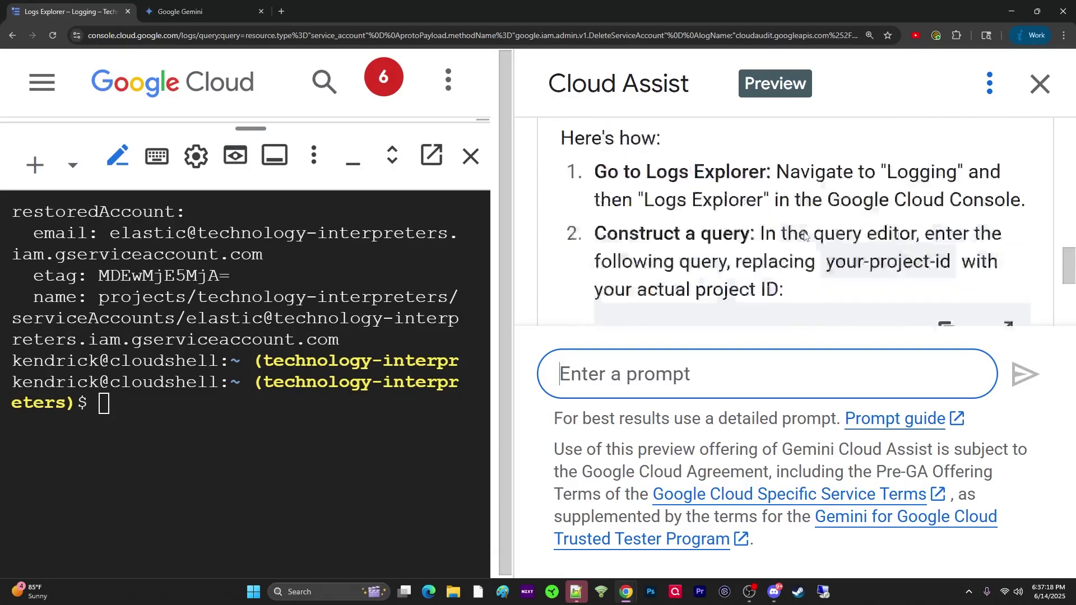
{"action": "scroll", "coordinate": [805, 236], "scroll_direction": "down", "scroll_amount": 10}
{"action": "scroll", "coordinate": [806, 236], "scroll_direction": "up", "scroll_amount": 5}
{"action": "scroll", "coordinate": [828, 232], "scroll_direction": "down", "scroll_amount": 4}
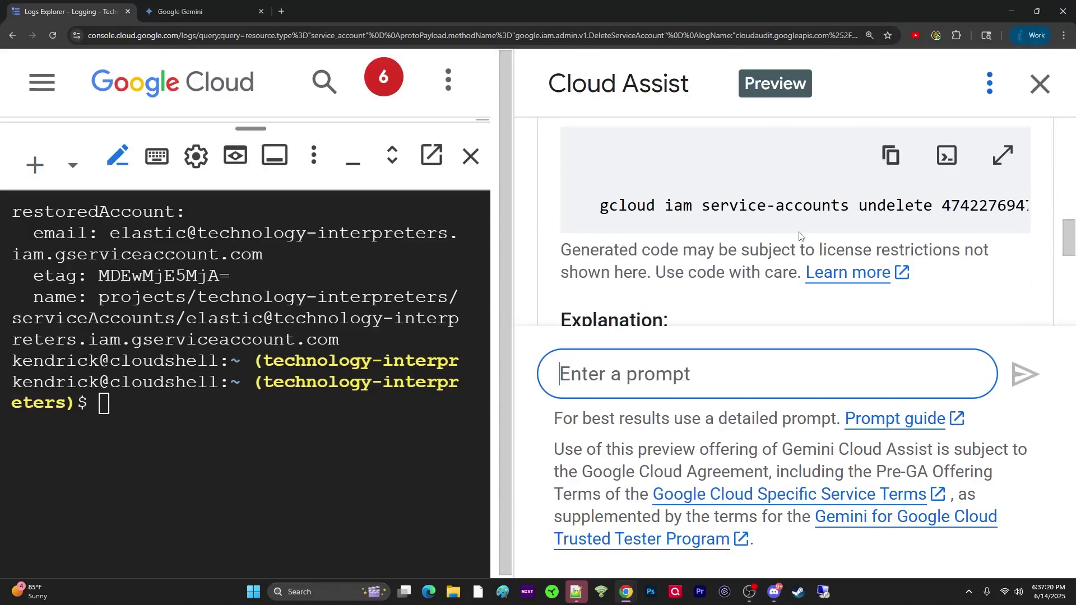
- Examine the full argument of the suggested "gcloud iam service-accounts undelete" command in Cloud Assist
{"action": "left_click_drag", "start_coordinate": [634, 217], "coordinate": [823, 261]}
{"action": "key", "text": "ctrl+minus"}
{"action": "key", "text": "ctrl+minus"}
{"action": "key", "text": "ctrl+minus"}
{"action": "key", "text": "ctrl+minus"}
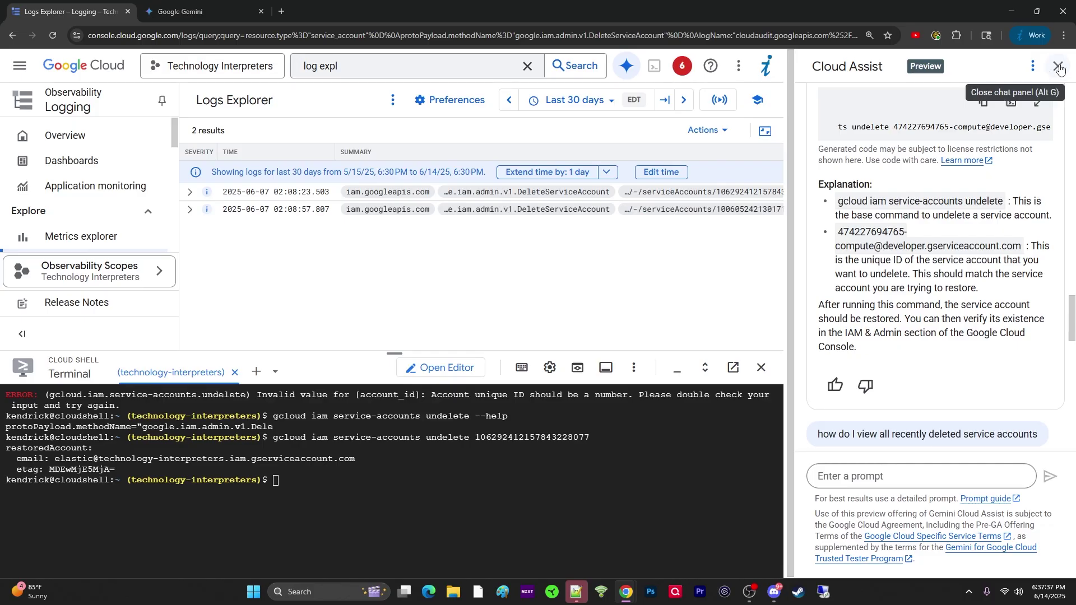
- Close Cloud Assist and examine the unique service account IDs in the two DeleteServiceAccount log entries
{"action": "left_click", "coordinate": [1060, 68]}
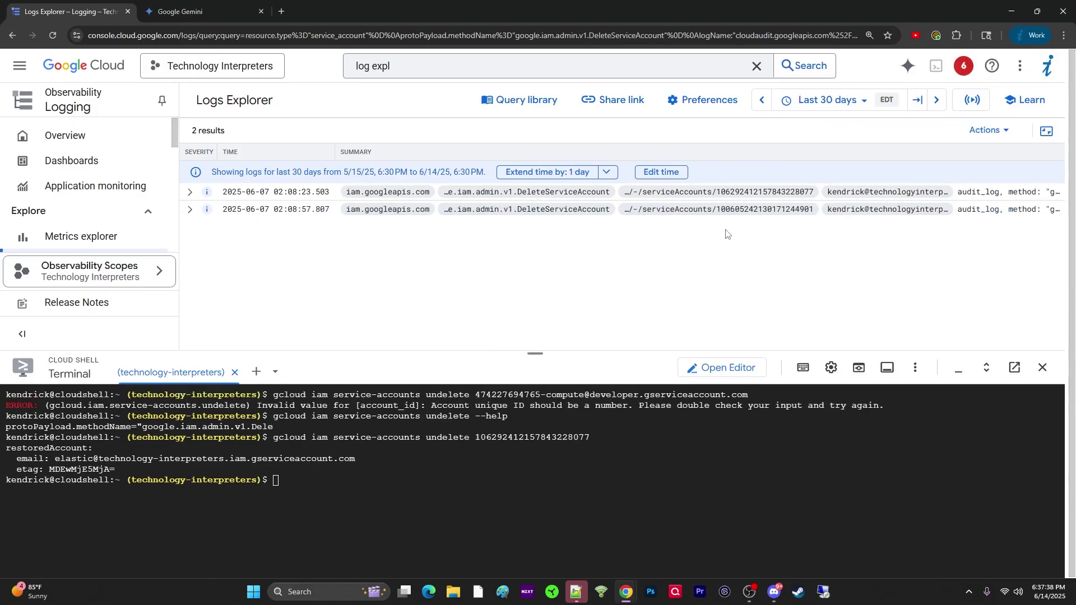
{"action": "key", "text": "ctrl+plus"}
{"action": "key", "text": "ctrl+plus"}
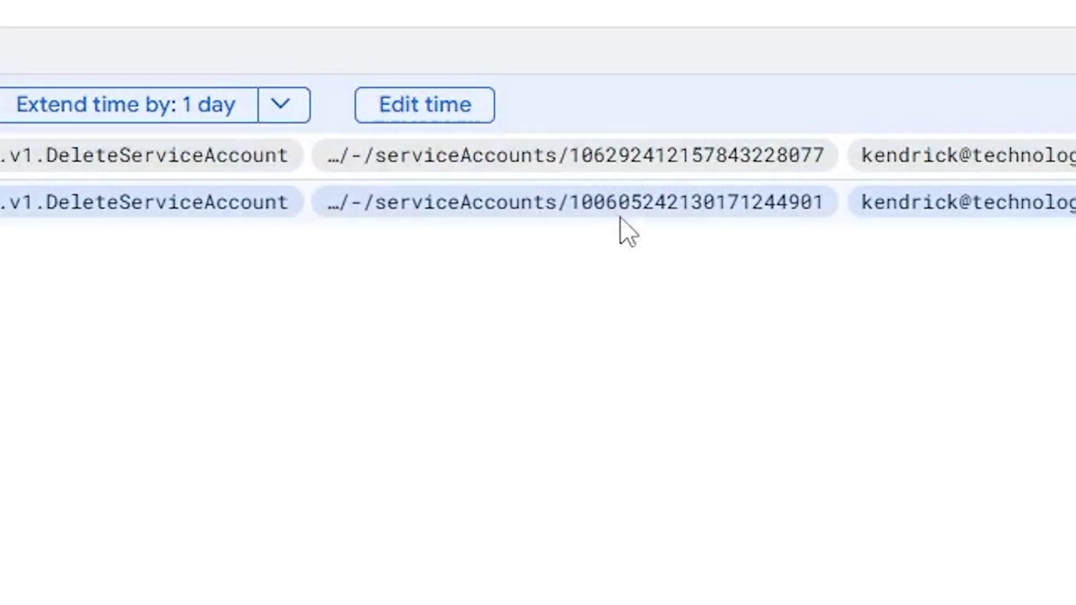
{"action": "left_click", "coordinate": [953, 248]}
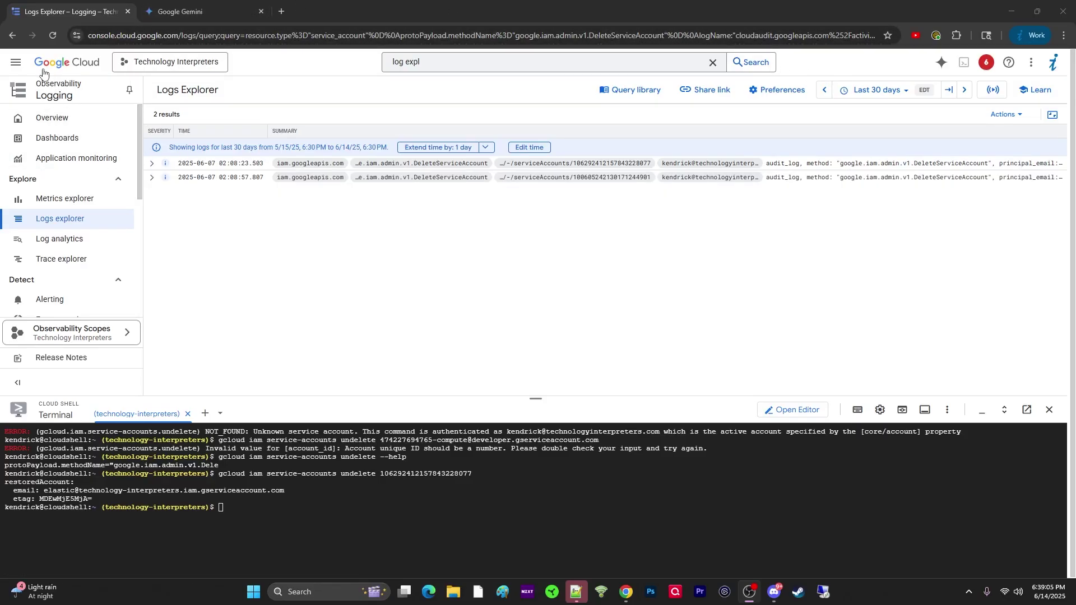
- Duplicate the Logs Explorer browser tab and open the Compute Engine overview in the copy
{"action": "right_click", "coordinate": [72, 14]}
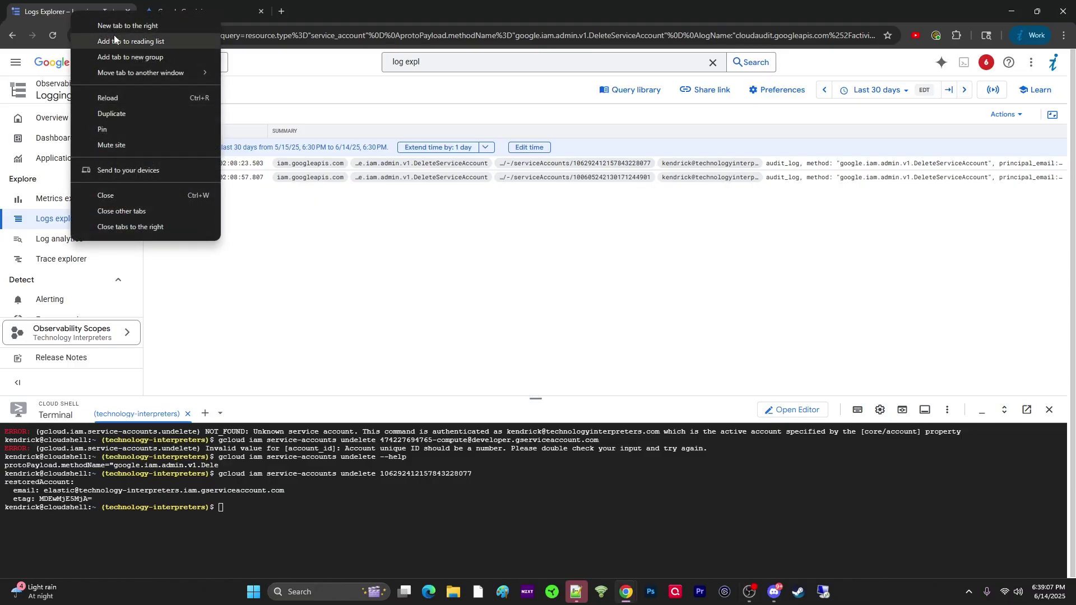
{"action": "left_click", "coordinate": [111, 113]}
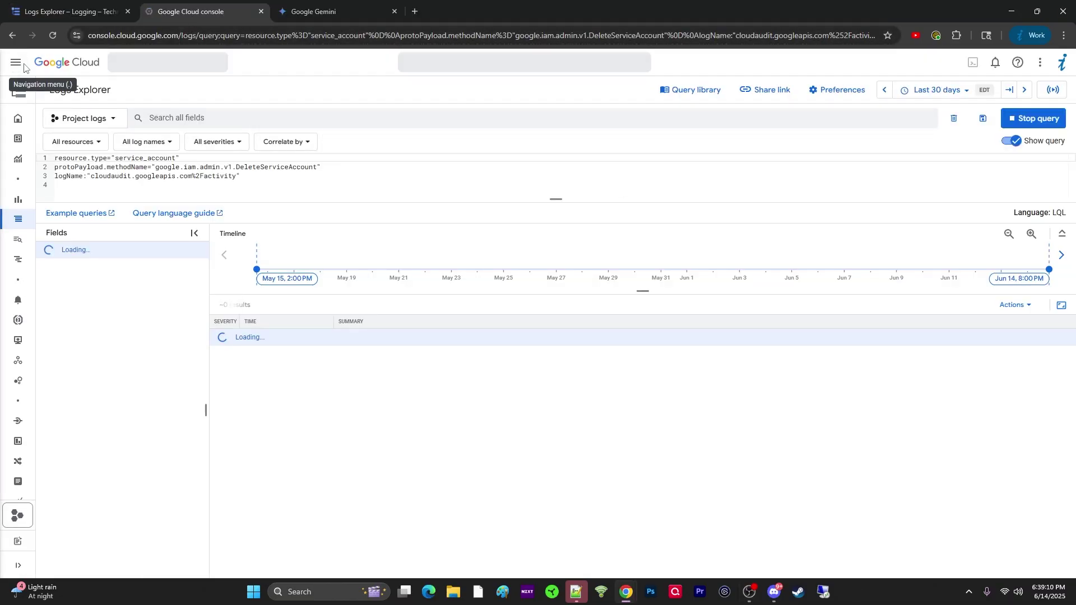
{"action": "left_click", "coordinate": [17, 65]}
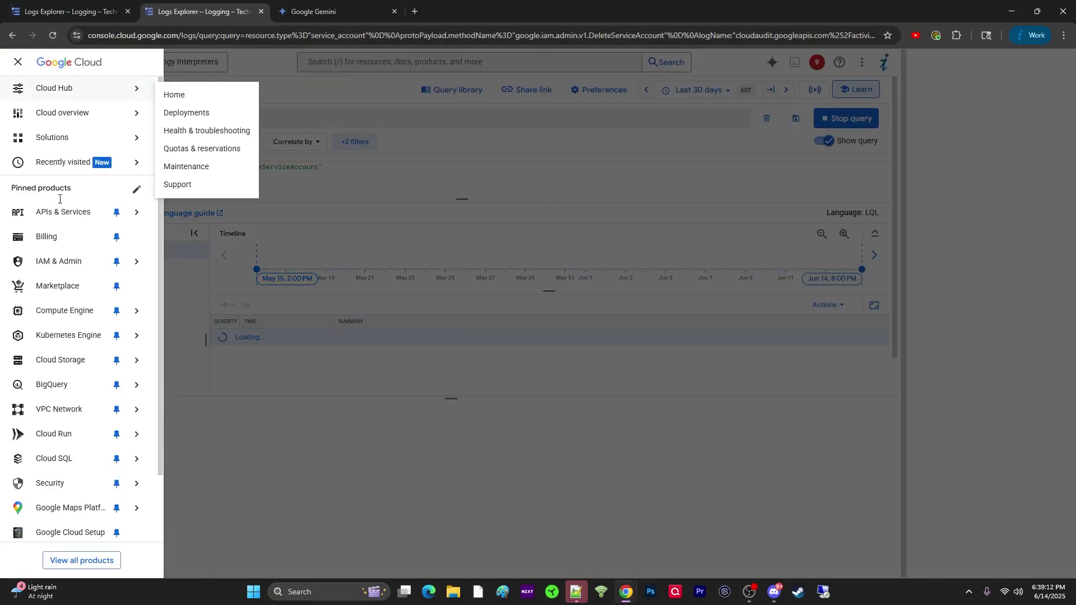
{"action": "left_click_drag", "start_coordinate": [59, 62], "coordinate": [79, 310]}
{"action": "left_click", "coordinate": [79, 310]}
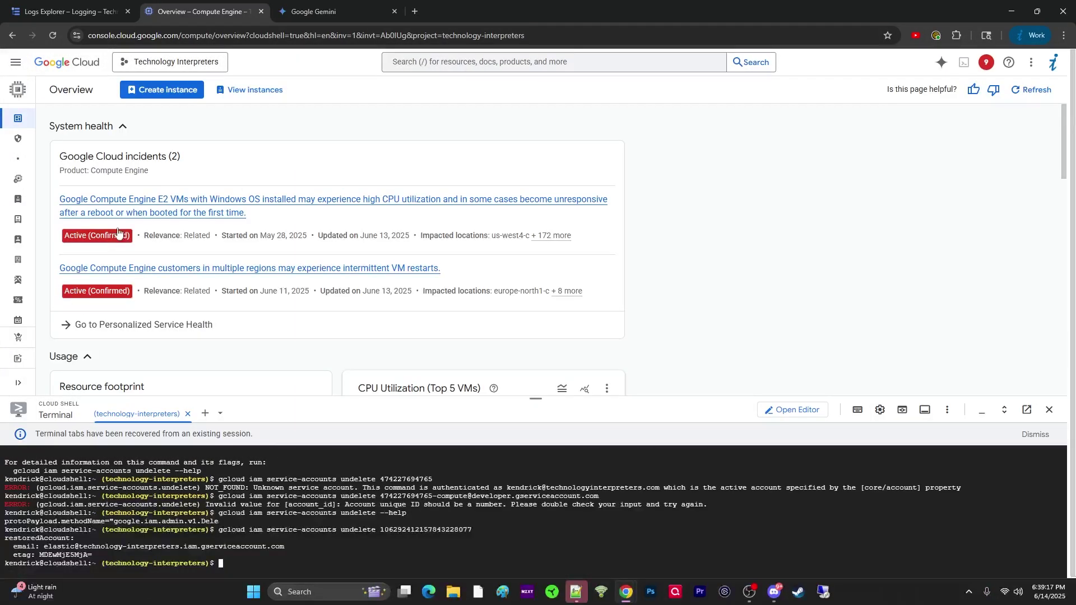
{"action": "scroll", "coordinate": [118, 232], "scroll_direction": "down", "scroll_amount": 2}
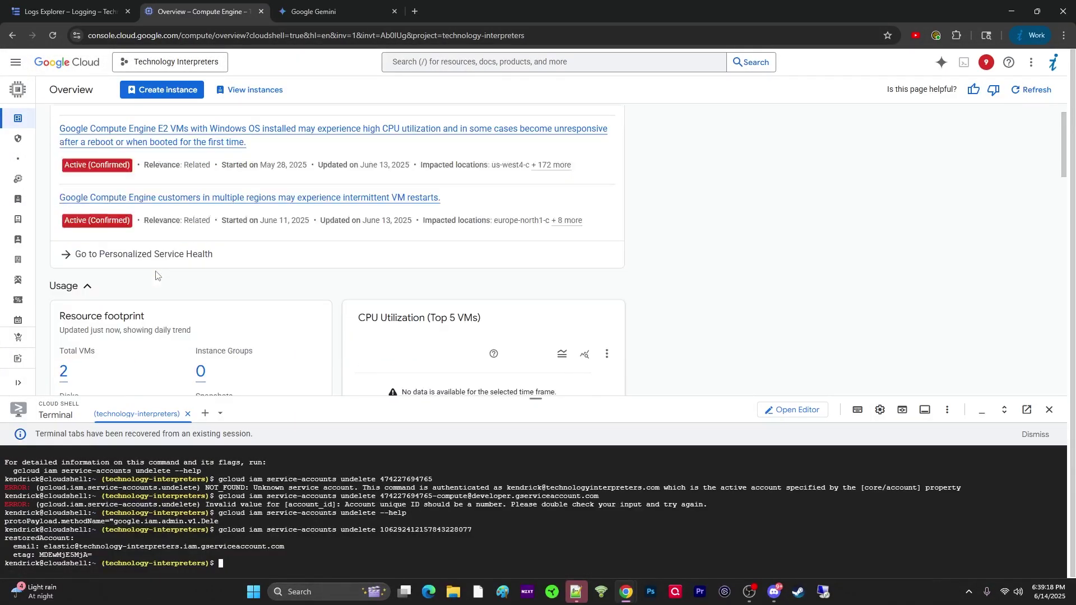
- Close Cloud Shell, open the VM instances list and try to start the technology-interpreters-1 instance
{"action": "left_click", "coordinate": [1051, 412]}
{"action": "left_click", "coordinate": [66, 330]}
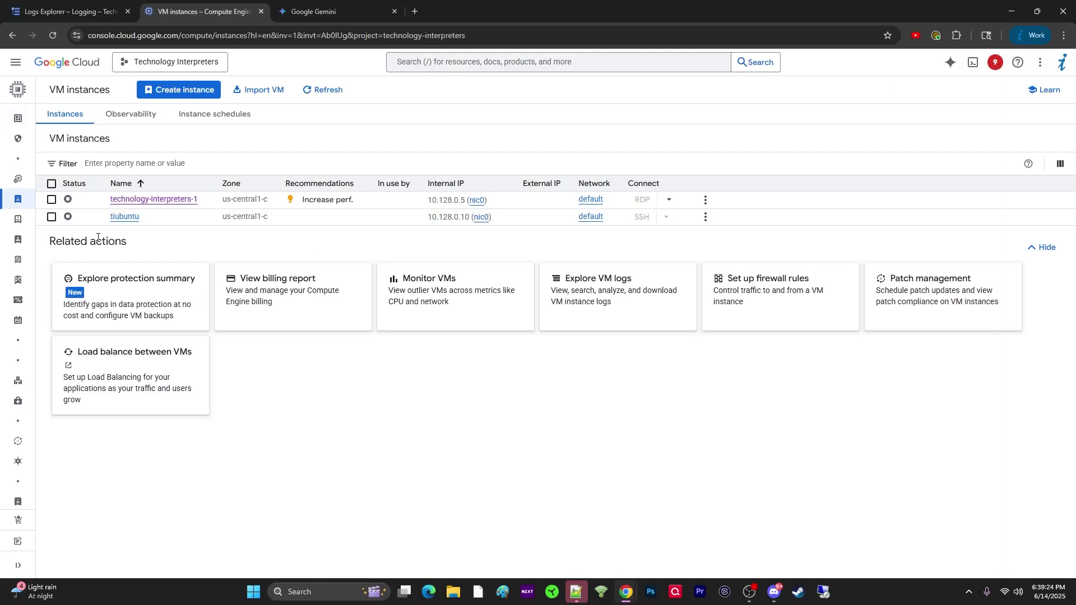
{"action": "left_click", "coordinate": [51, 200]}
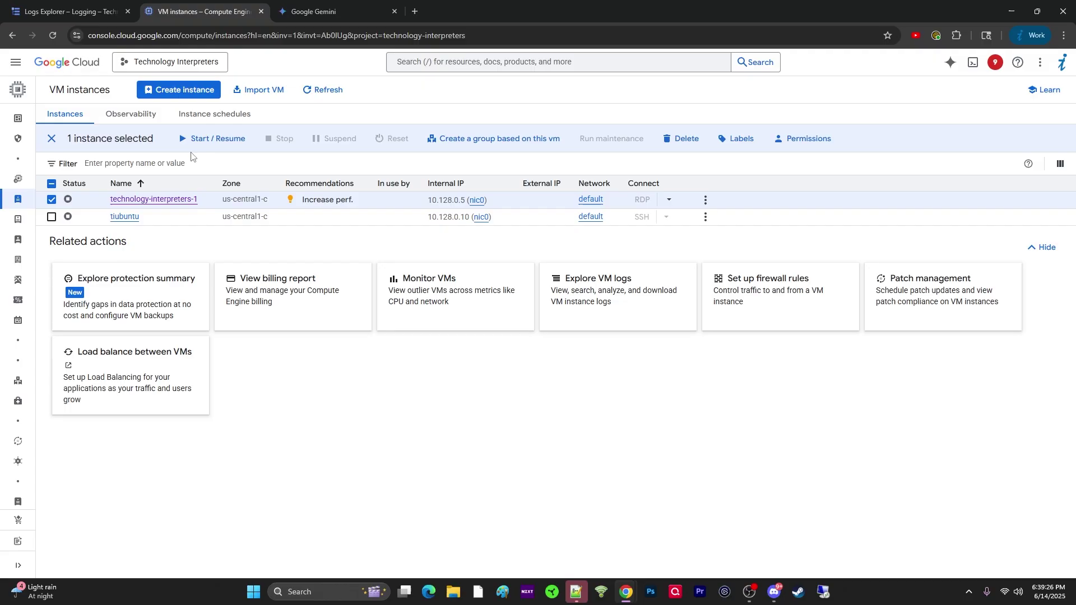
{"action": "left_click", "coordinate": [210, 141]}
{"action": "left_click", "coordinate": [651, 344]}
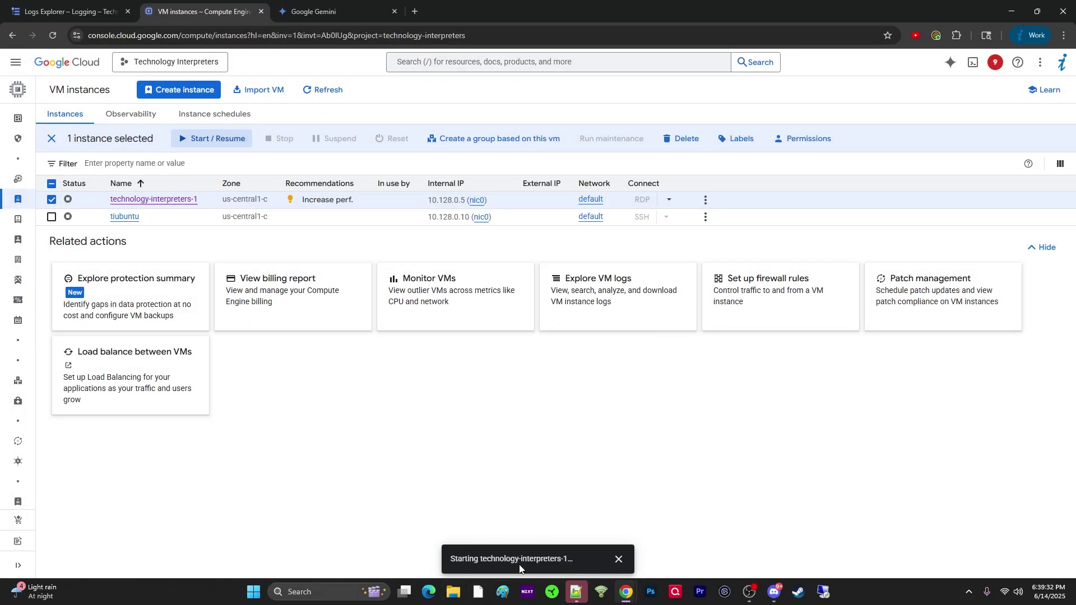
- Read the start operation's notification for technology-interpreters-1 at an enlarged page size, checking which resource it names
{"action": "key", "text": "ctrl+plus"}
{"action": "key", "text": "ctrl+plus"}
{"action": "key", "text": "ctrl+plus"}
{"action": "key", "text": "ctrl+plus"}
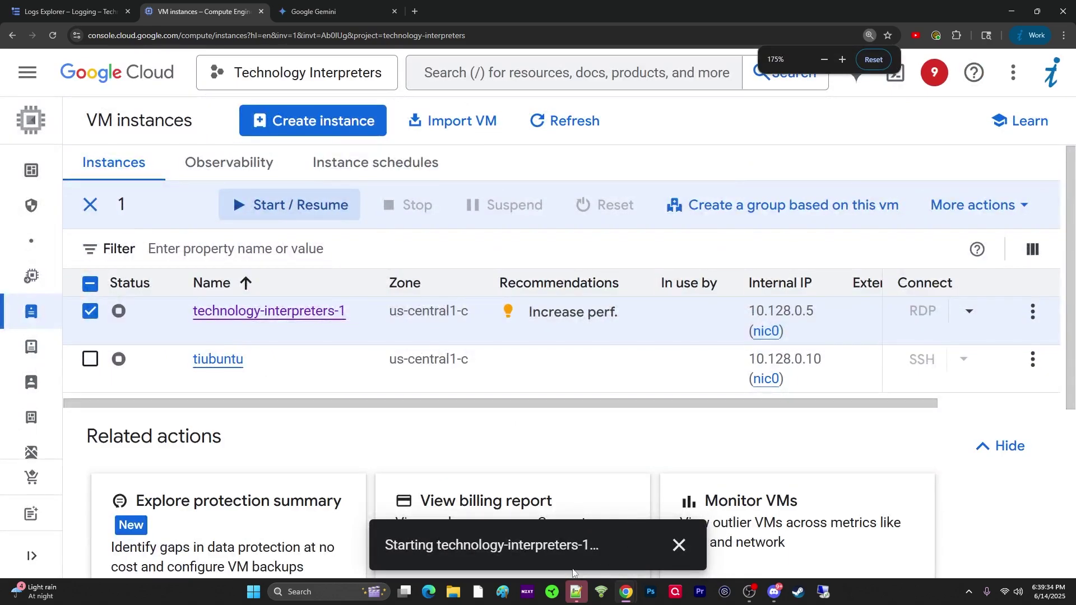
{"action": "key", "text": "ctrl+plus"}
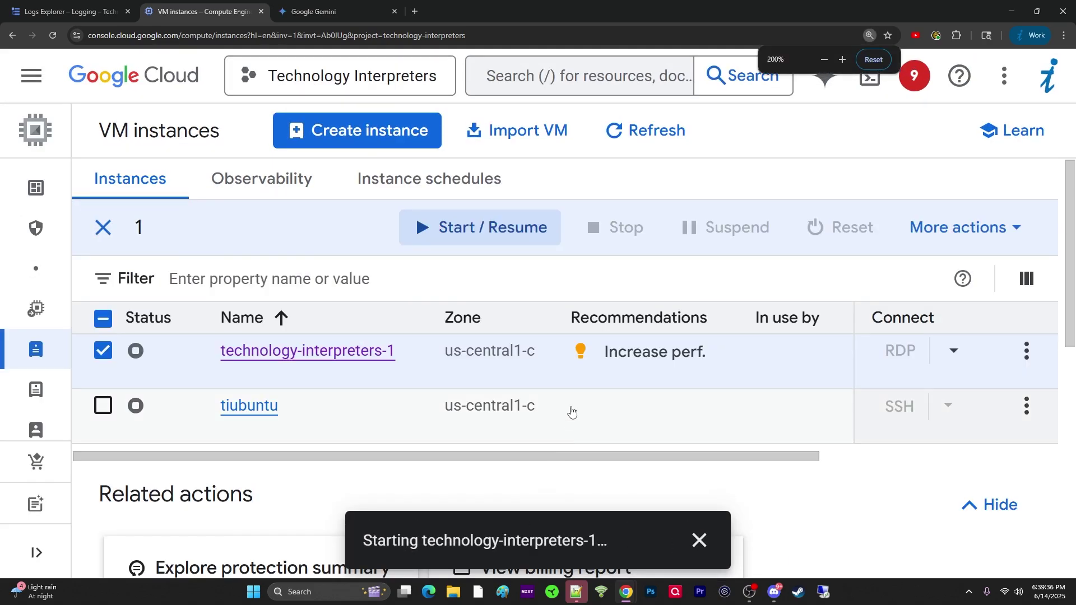
{"action": "scroll", "coordinate": [572, 411], "scroll_direction": "down", "scroll_amount": 5}
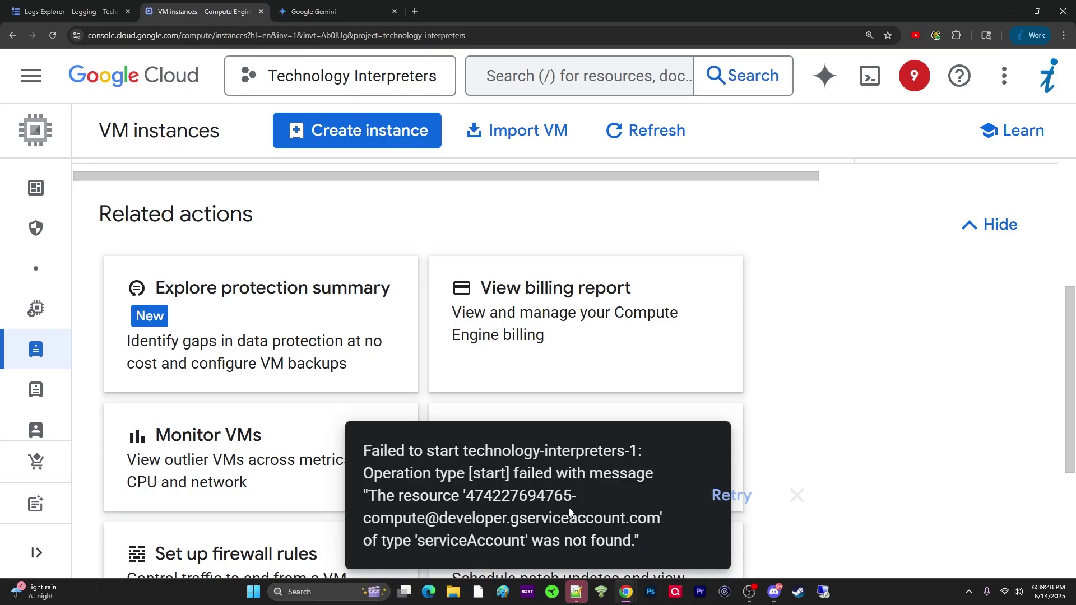
{"action": "key", "text": "ctrl+plus"}
{"action": "key", "text": "ctrl+0"}
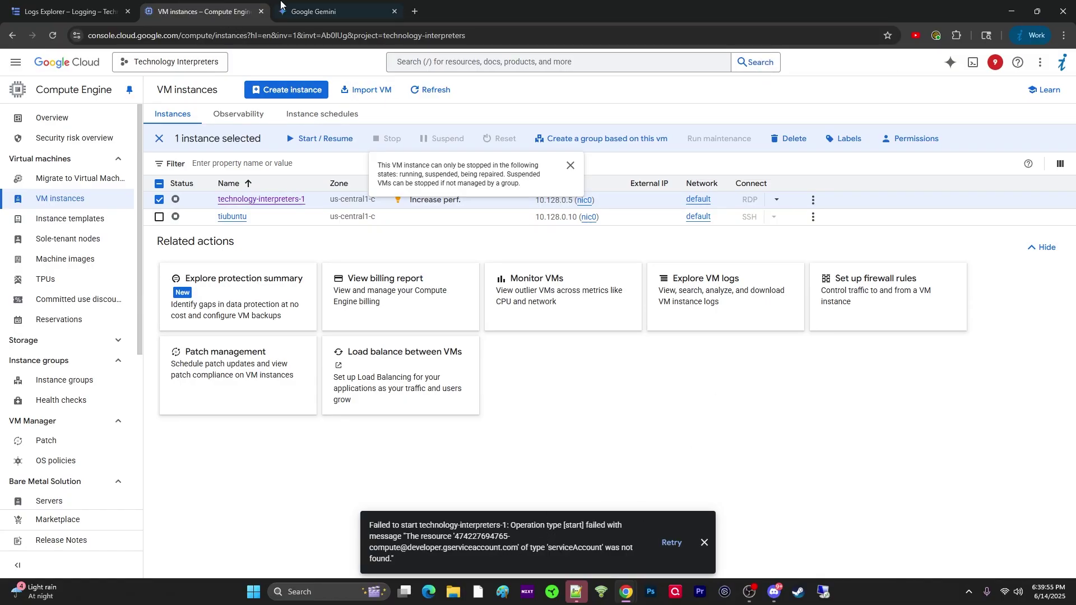
- Return to the Logs Explorer tab and reconnect its Cloud Shell session
{"action": "left_click", "coordinate": [317, 12]}
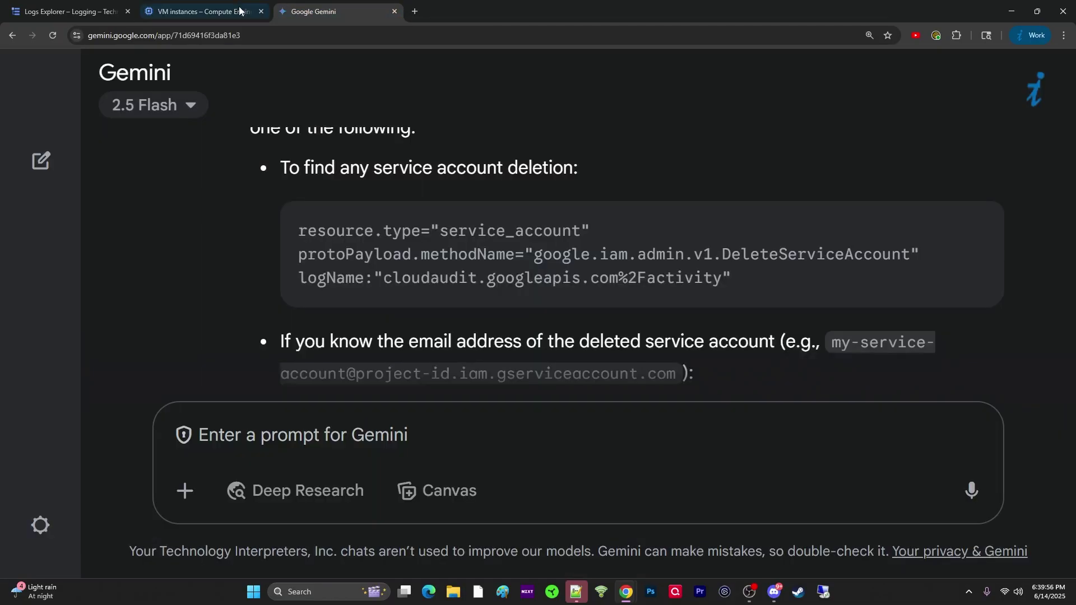
{"action": "left_click", "coordinate": [65, 14]}
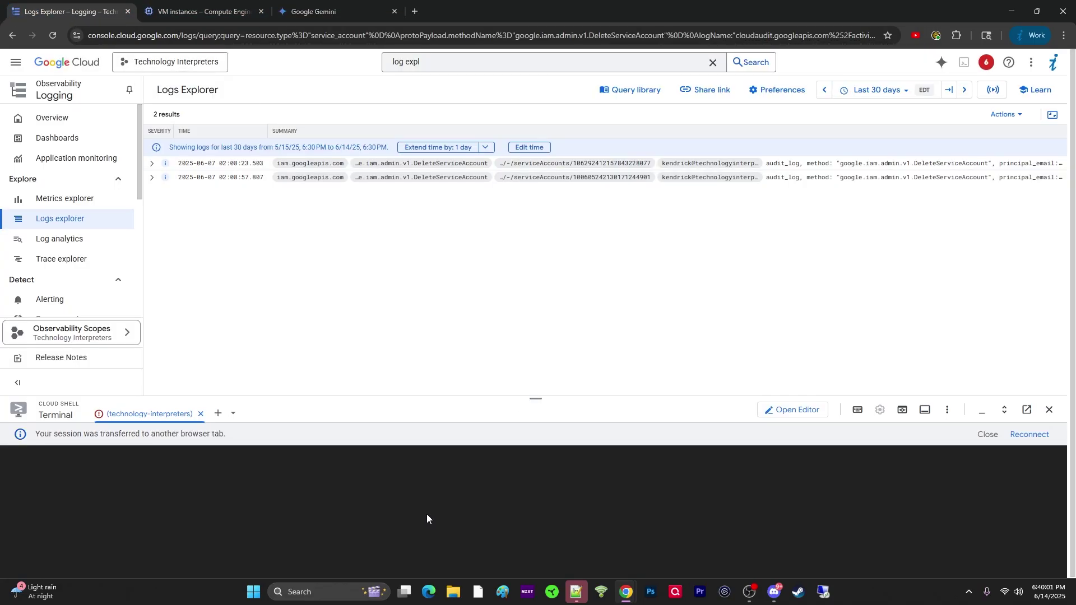
{"action": "left_click", "coordinate": [1019, 433]}
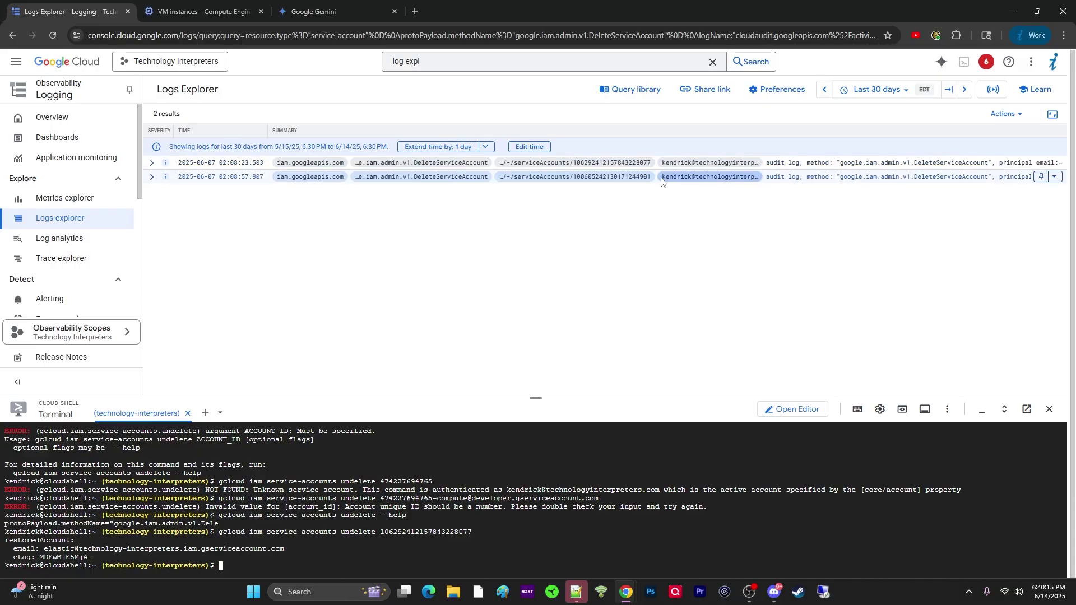
- Copy the service account's unique ID from the second DeleteServiceAccount log entry
{"action": "left_click", "coordinate": [574, 177]}
{"action": "key", "text": "Escape"}
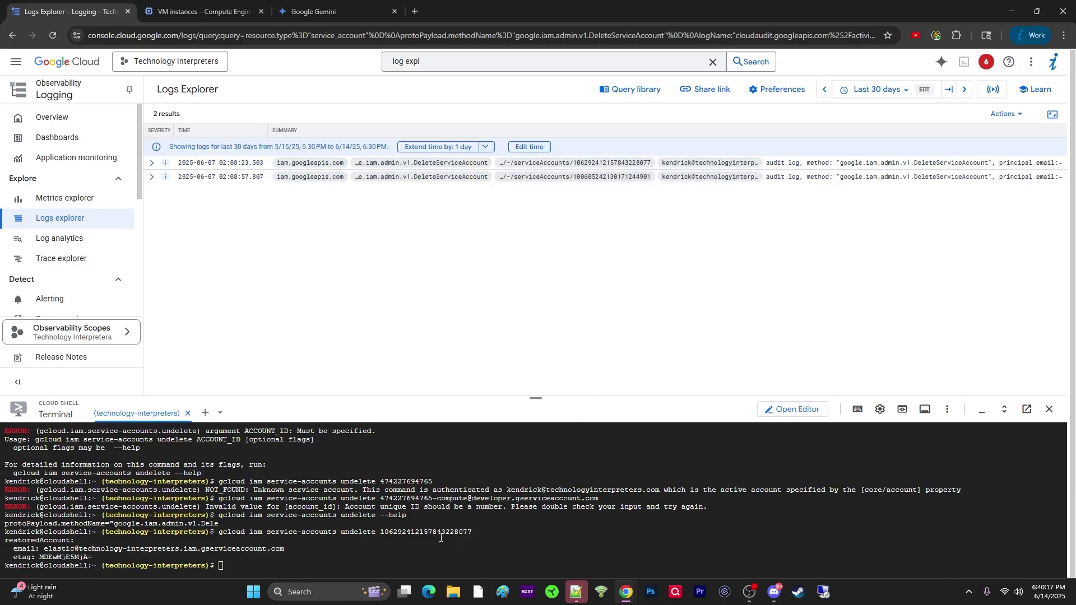
{"action": "left_click", "coordinate": [514, 515]}
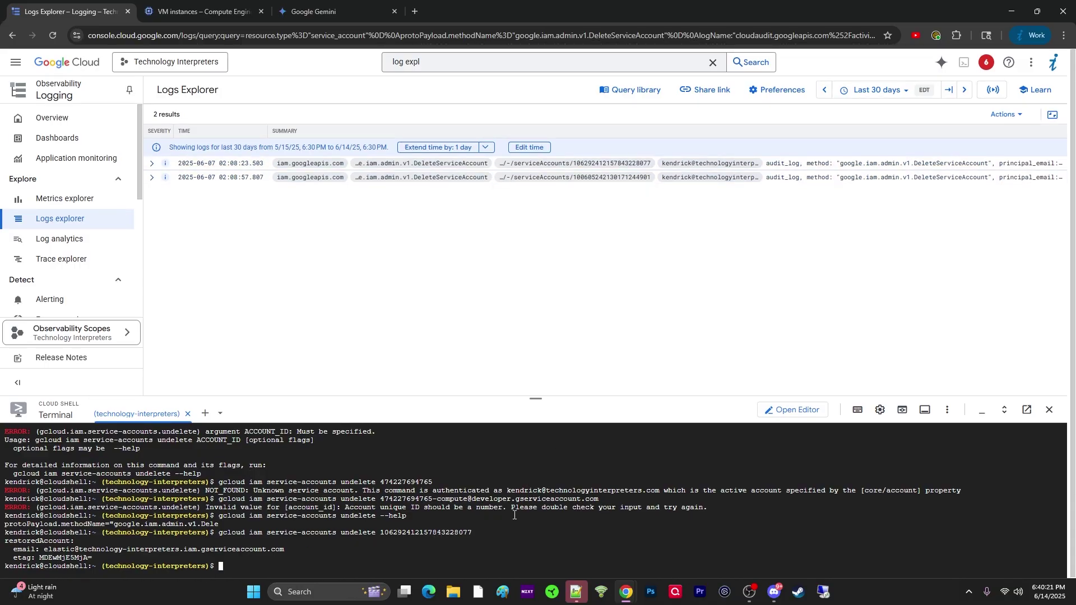
{"action": "double_click", "coordinate": [609, 177]}
{"action": "right_click", "coordinate": [586, 176]}
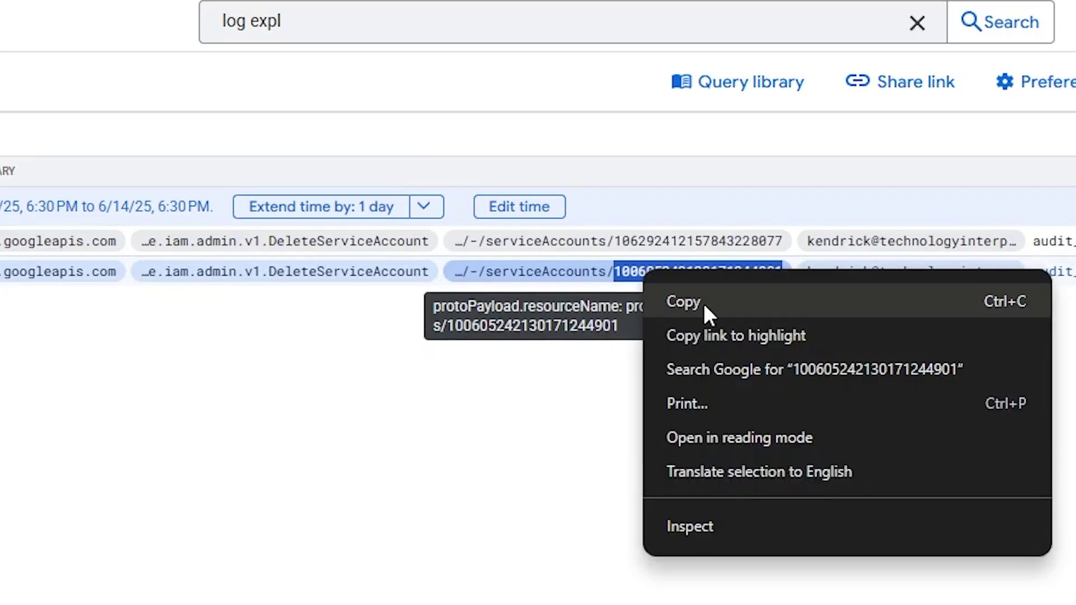
{"action": "left_click", "coordinate": [705, 306]}
- Recall the "gcloud iam service-accounts undelete" command in Cloud Shell, replace its ID with the copied unique ID, run it and review the output
{"action": "key", "text": "Down"}
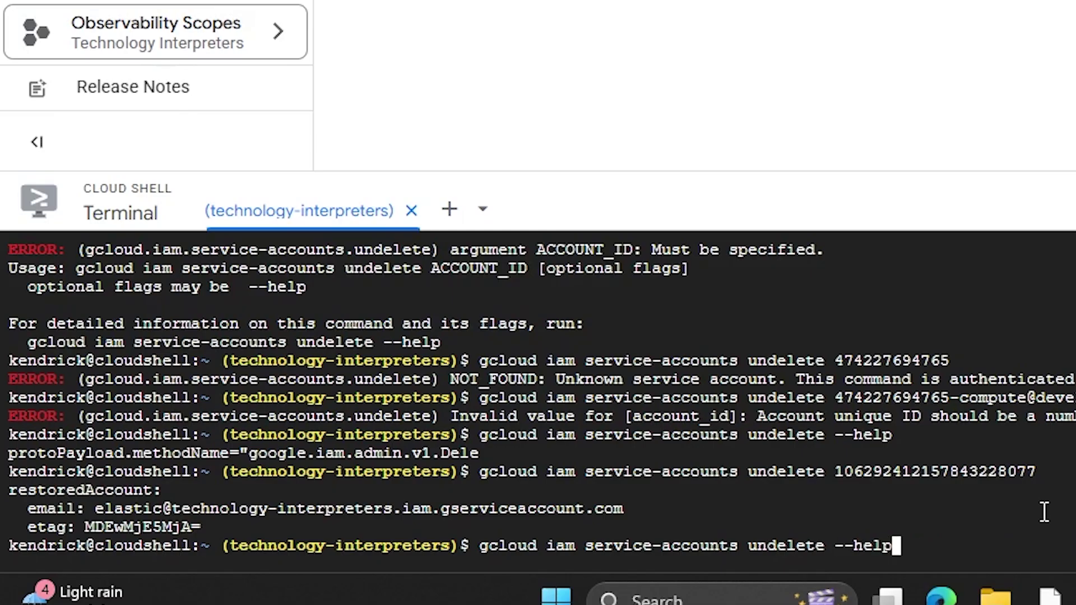
{"action": "key", "text": "Up"}
{"action": "key", "text": "Down"}
{"action": "key", "text": "Down"}
{"action": "key", "text": "BackSpace"}
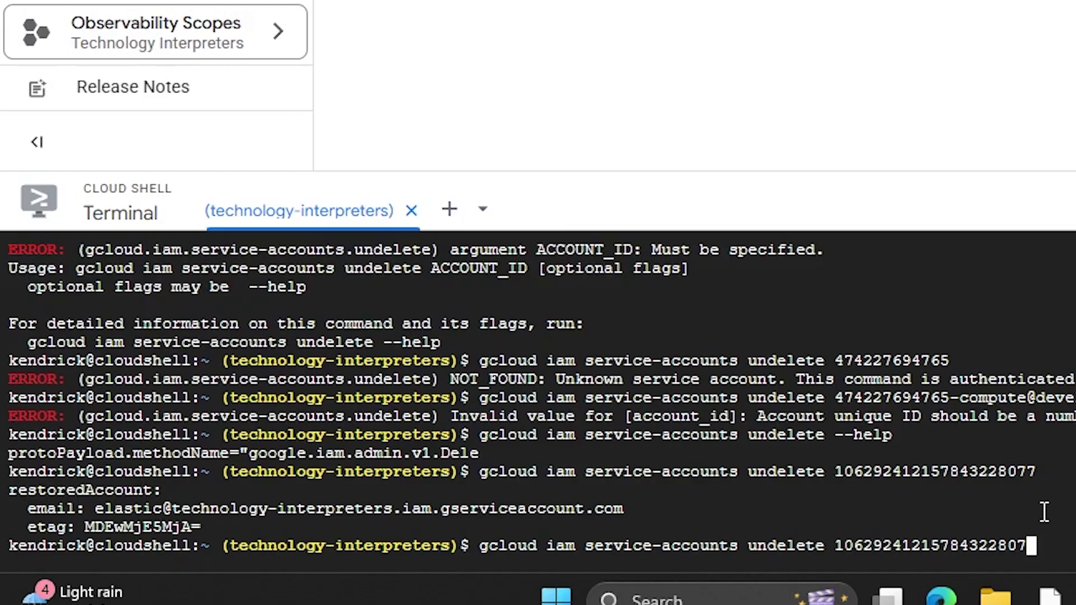
{"action": "key", "text": "Down"}
{"action": "key", "text": "Up"}
{"action": "key", "text": "BackSpace"}
{"action": "key", "text": "BackSpace"}
{"action": "key", "text": "BackSpace"}
{"action": "key", "text": "BackSpace"}
{"action": "key", "text": "BackSpace"}
{"action": "key", "text": "BackSpace"}
{"action": "key", "text": "BackSpace"}
{"action": "key", "text": "BackSpace"}
{"action": "key", "text": "BackSpace"}
{"action": "key", "text": "BackSpace"}
{"action": "key", "text": "BackSpace"}
{"action": "key", "text": "BackSpace"}
{"action": "key", "text": "BackSpace"}
{"action": "key", "text": "BackSpace"}
{"action": "key", "text": "BackSpace"}
{"action": "key", "text": "BackSpace"}
{"action": "key", "text": "BackSpace"}
{"action": "key", "text": "BackSpace"}
{"action": "key", "text": "BackSpace"}
{"action": "key", "text": "BackSpace"}
{"action": "key", "text": "ctrl+v"}
{"action": "key", "text": "Return"}
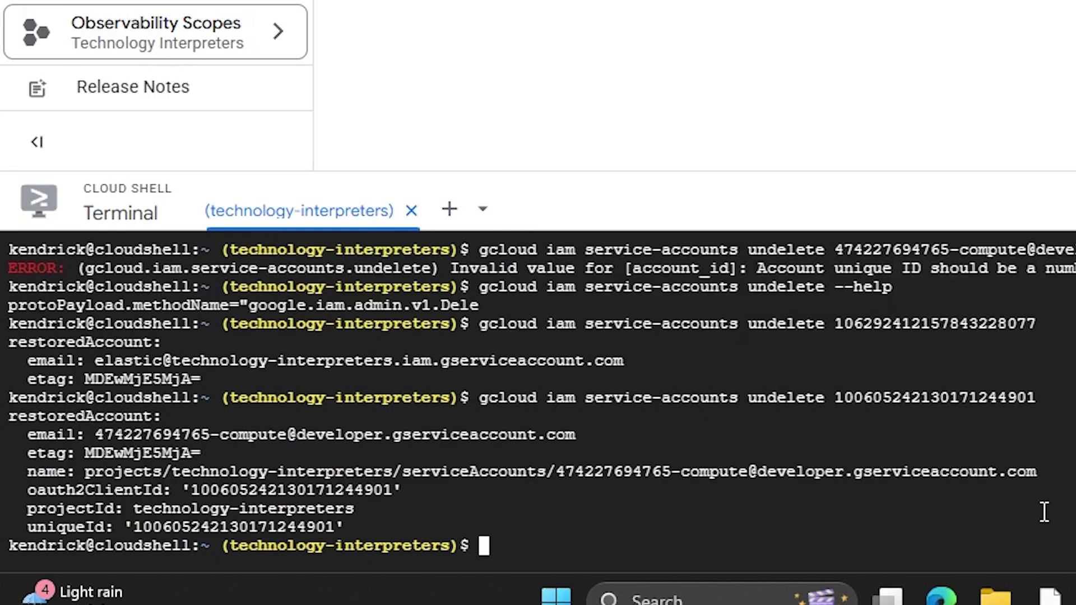
{"action": "scroll", "coordinate": [1000, 415], "scroll_direction": "up", "scroll_amount": 3}
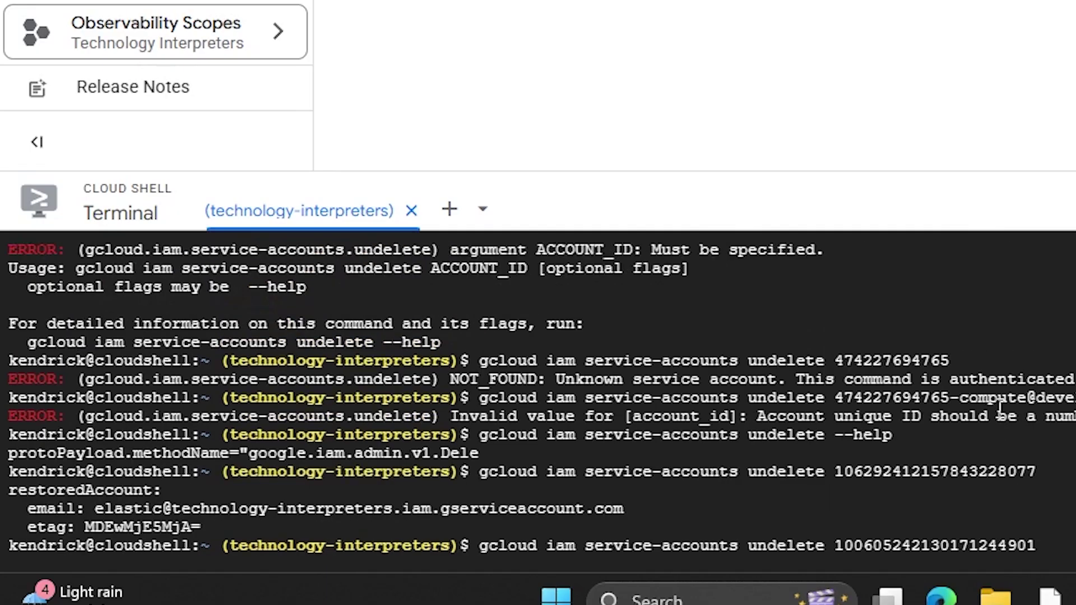
{"action": "scroll", "coordinate": [1000, 410], "scroll_direction": "down", "scroll_amount": 3}
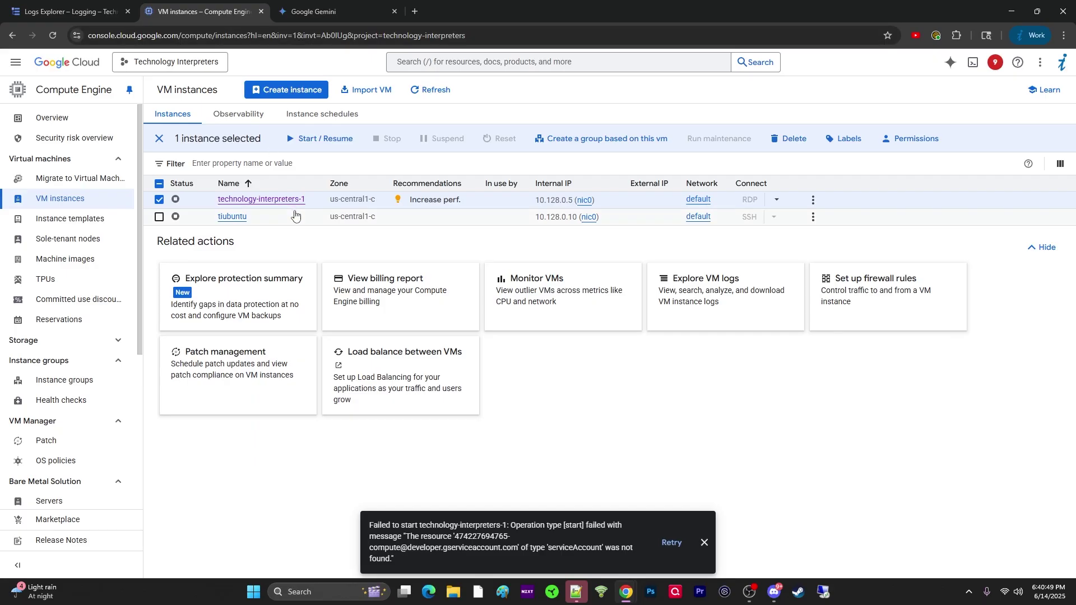
- Start the technology-interpreters-1 instance again from the VM instances list and check its status
{"action": "left_click", "coordinate": [321, 138]}
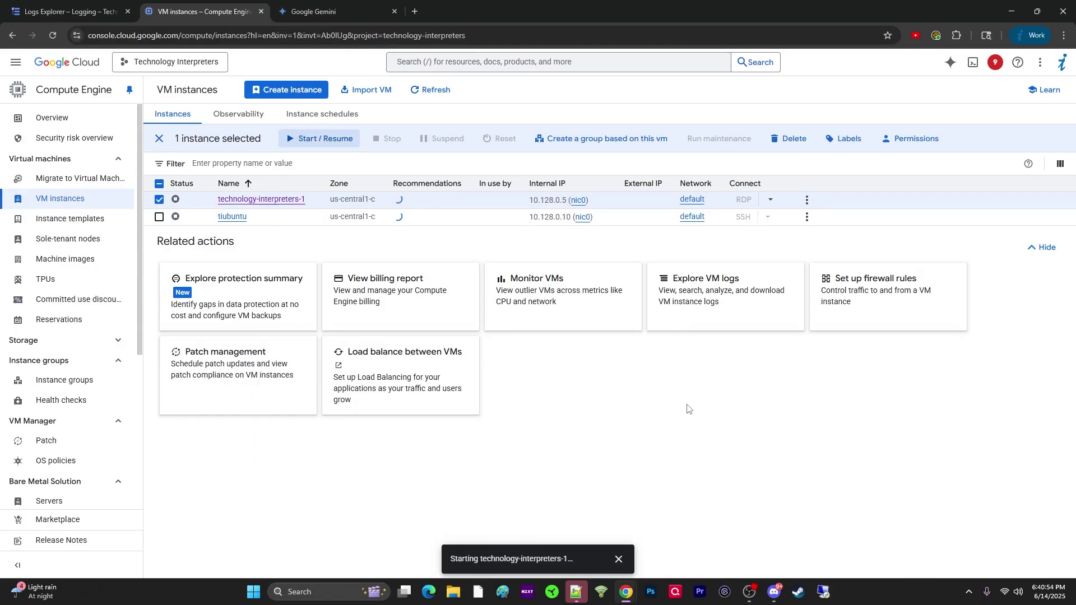
{"action": "scroll", "coordinate": [671, 452], "scroll_direction": "up", "scroll_amount": 6}
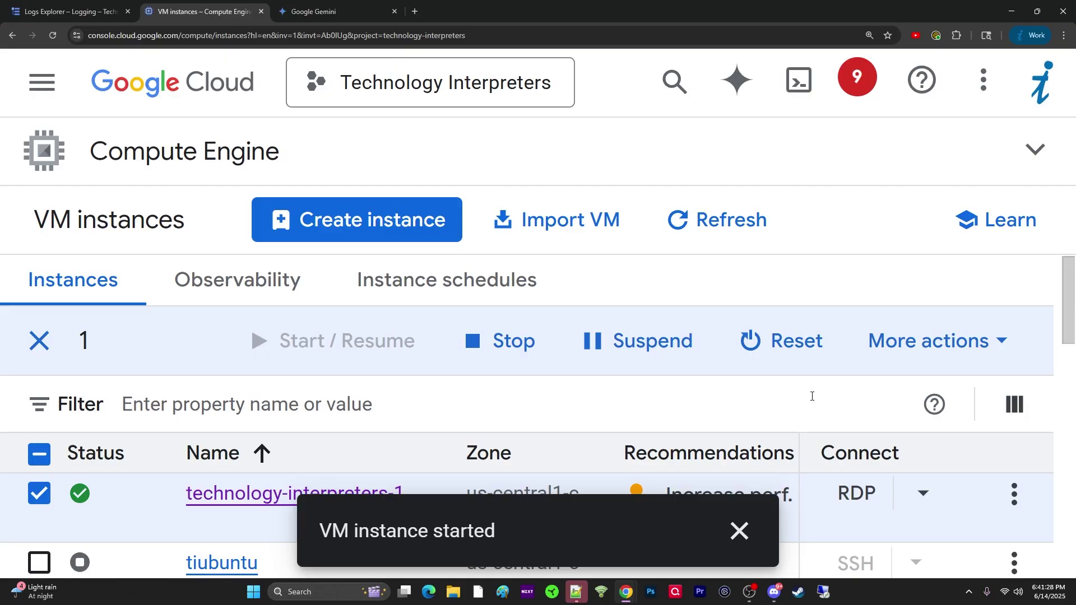
{"action": "scroll", "coordinate": [744, 383], "scroll_direction": "down", "scroll_amount": 3}
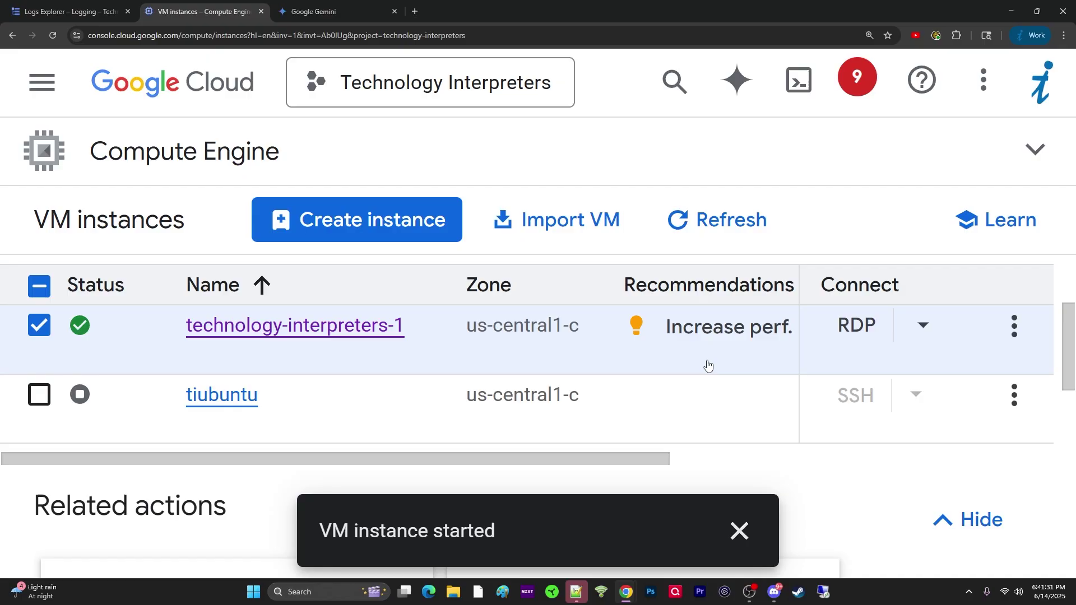